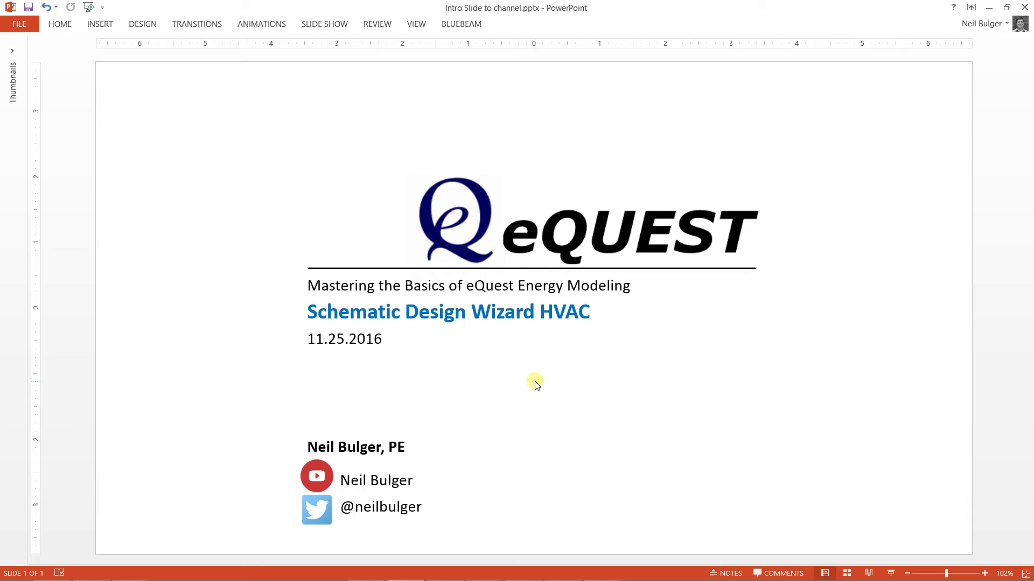
- Switch from the PowerPoint title slide to the eQUEST Schematic Design Wizard window
key(alt+Tab)
key(alt+Tab)
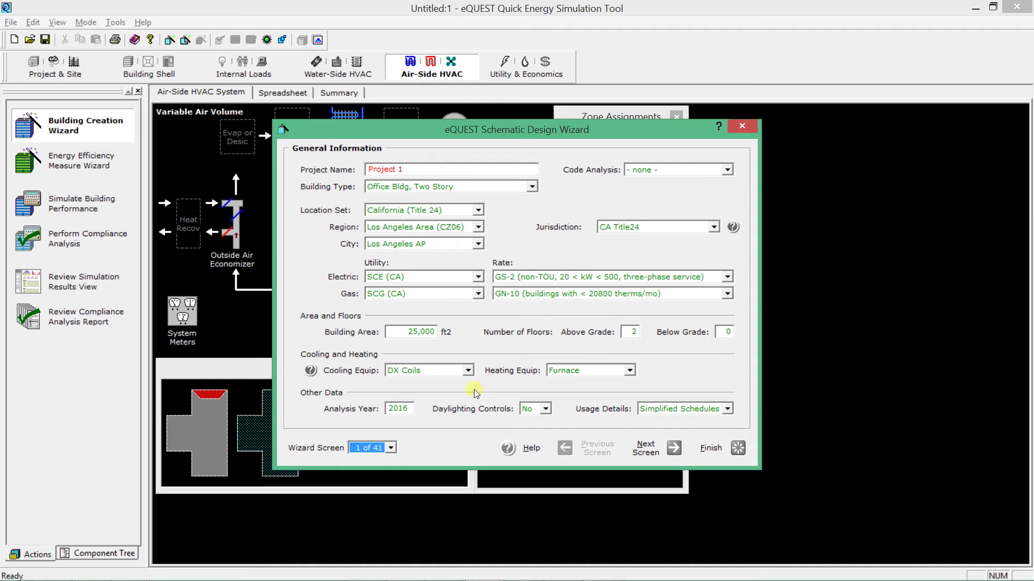
- Finish the wizard and view the generated two-story office as a 3-D model
click(738, 449)
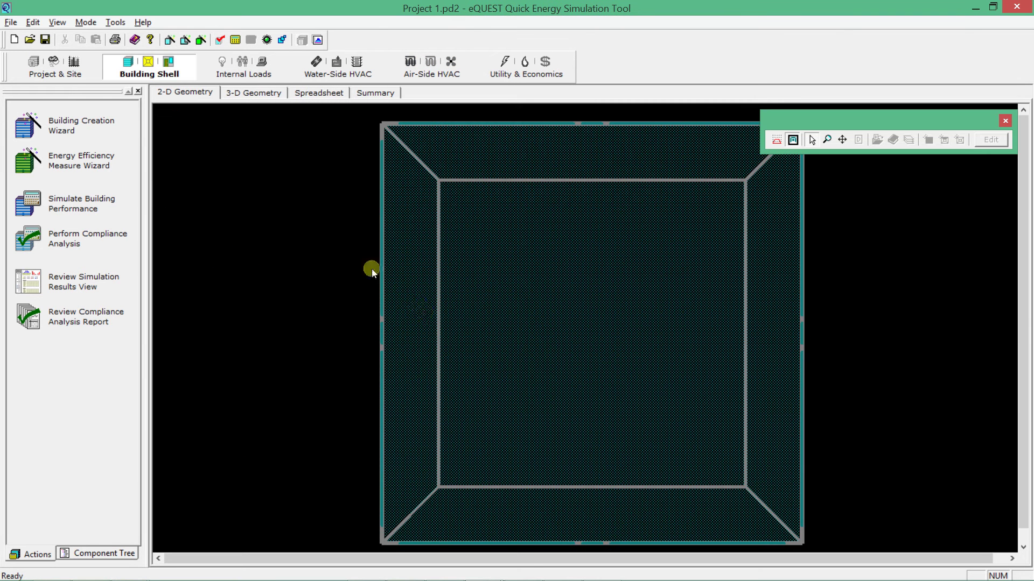
click(253, 95)
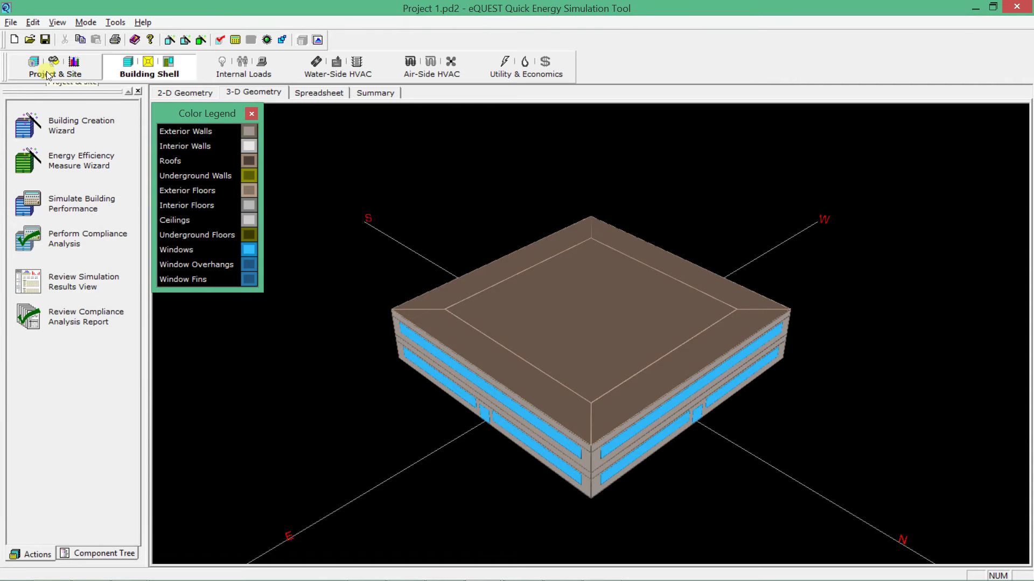
right_click(634, 406)
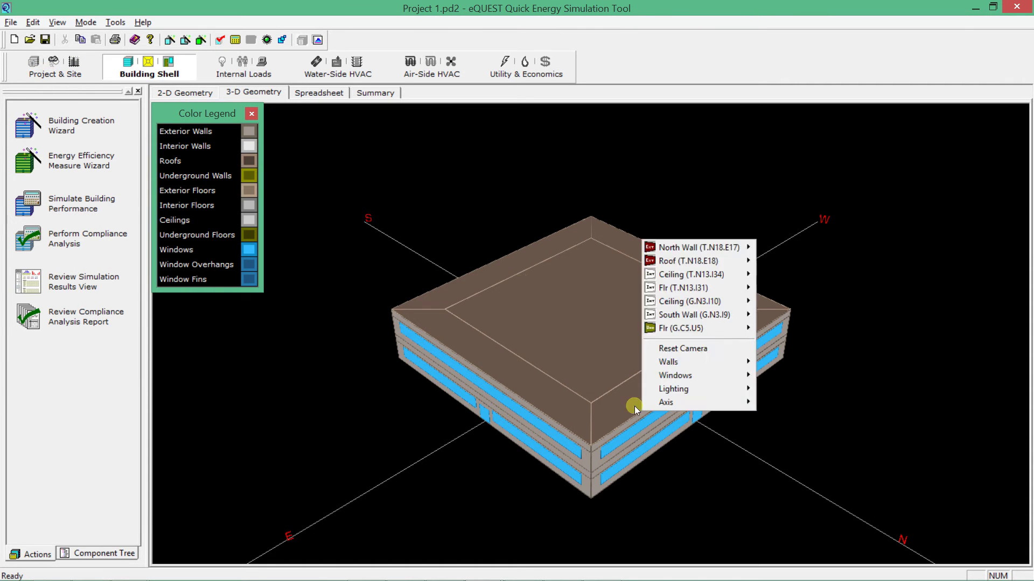
right_click(482, 386)
right_click(396, 335)
key(Escape)
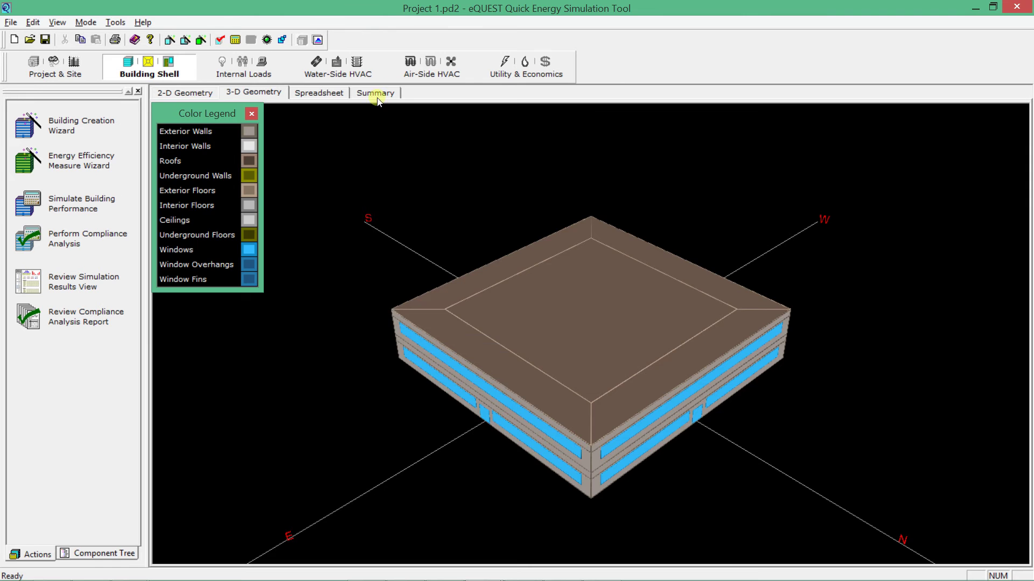
- Review the packaged single-zone Air-Side HVAC diagram and its component tree
click(449, 68)
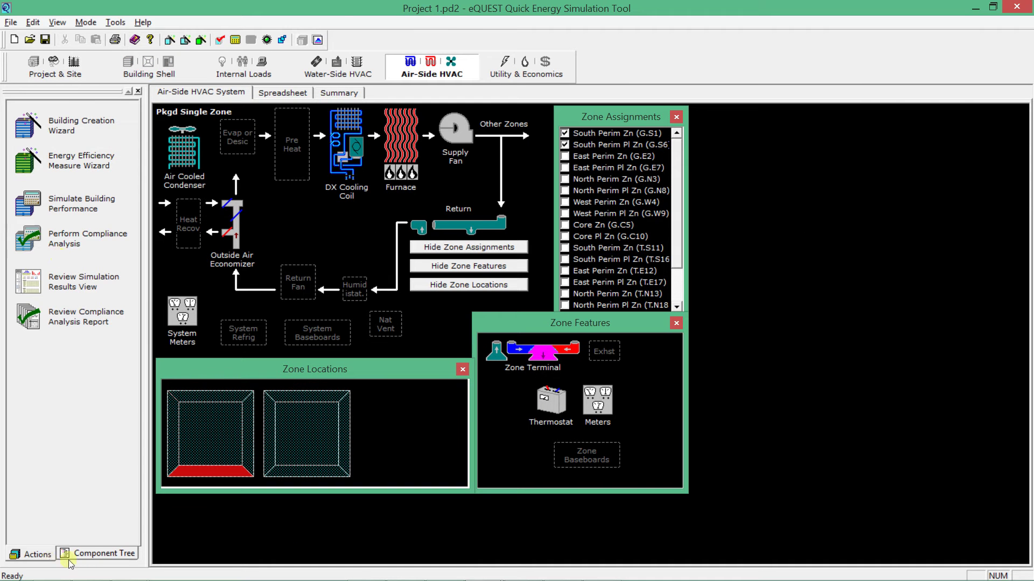
click(91, 558)
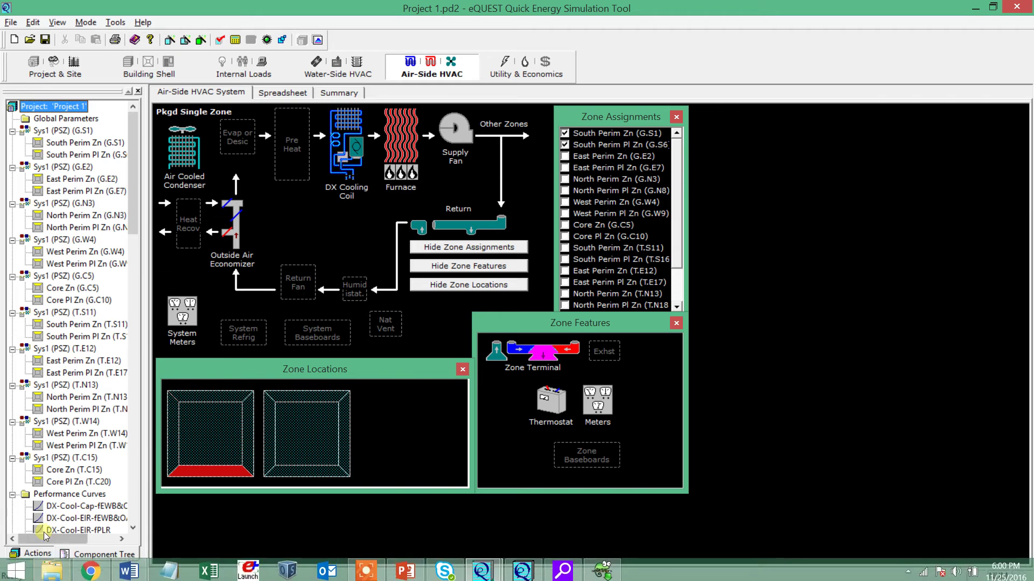
click(32, 555)
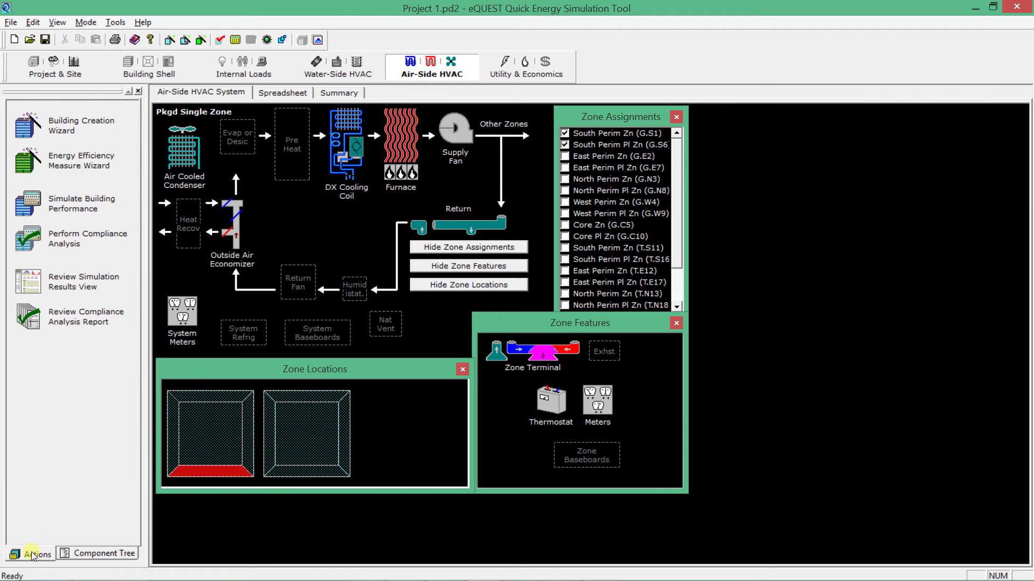
click(47, 123)
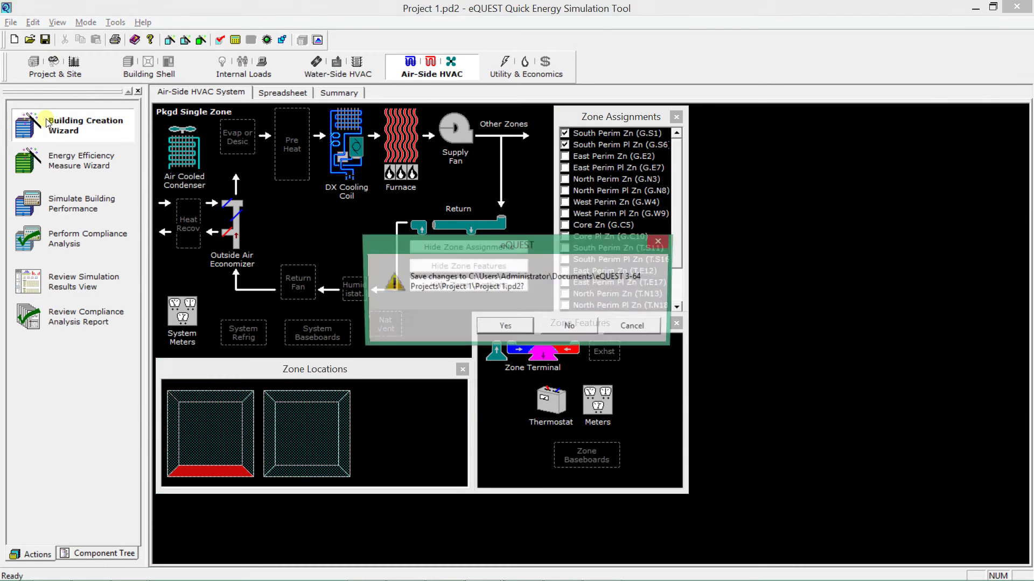
- Save Project 1, then check the equipment lists, keeping DX Coils cooling and Furnace heating
click(495, 328)
click(578, 371)
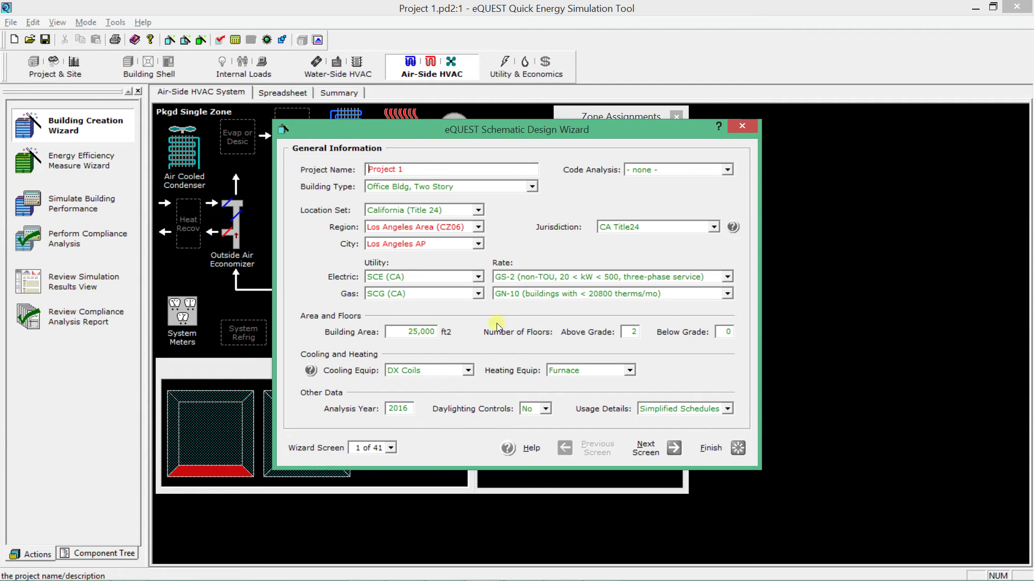
click(468, 370)
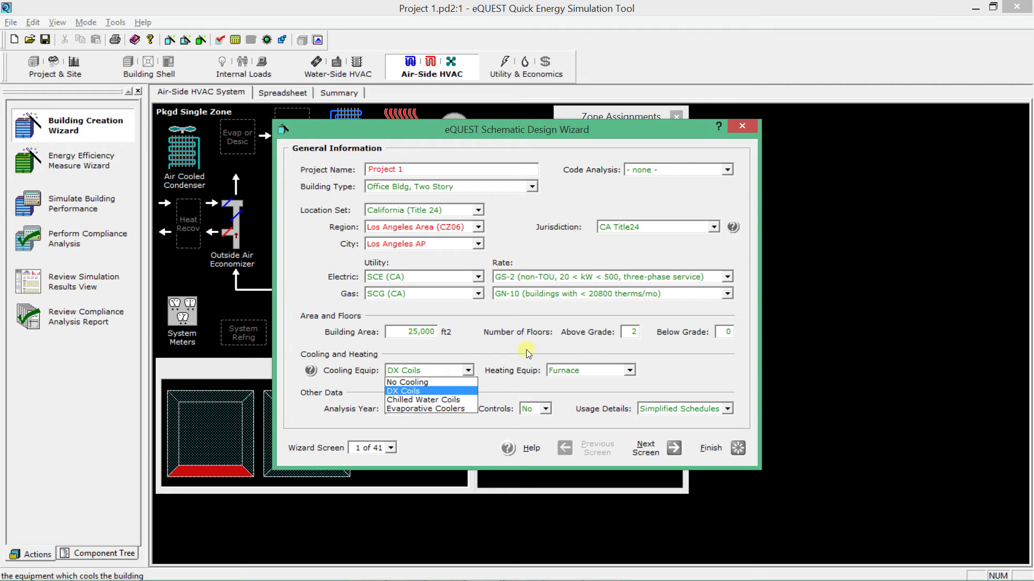
click(431, 391)
click(568, 373)
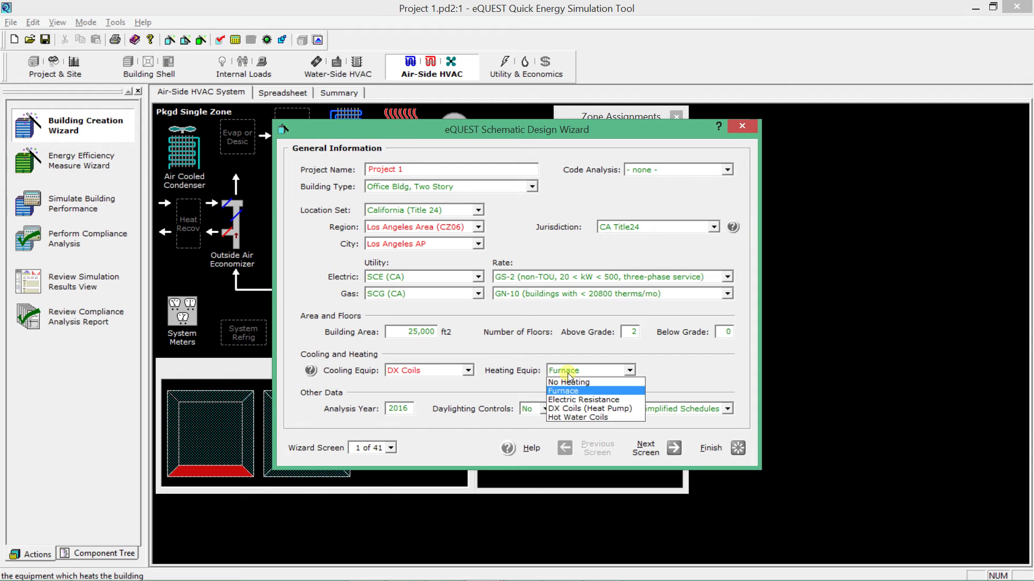
click(567, 374)
- Step through the wizard screens to the HVAC System Definitions screen
click(648, 444)
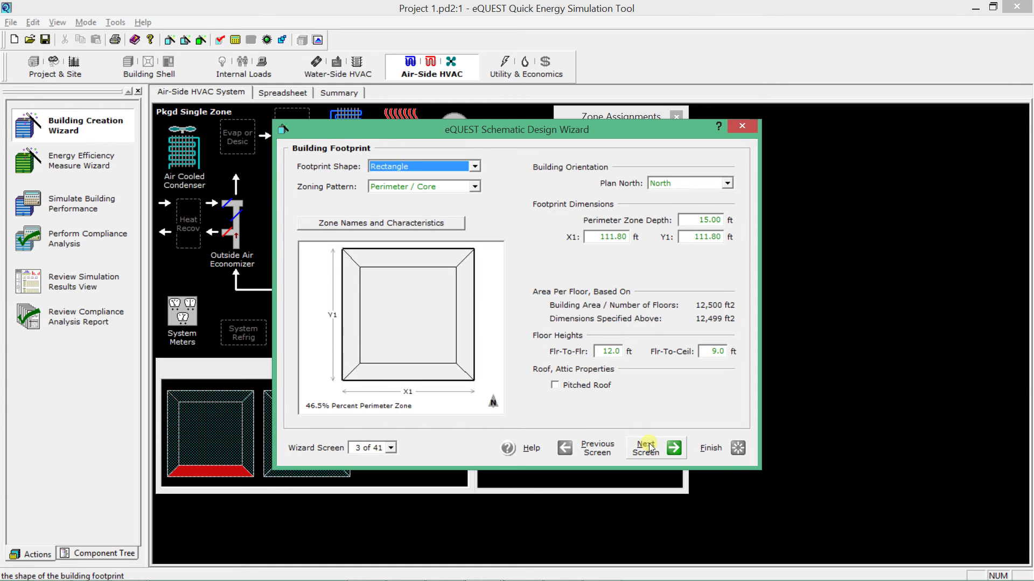
click(648, 444)
click(648, 444)
click(648, 444)
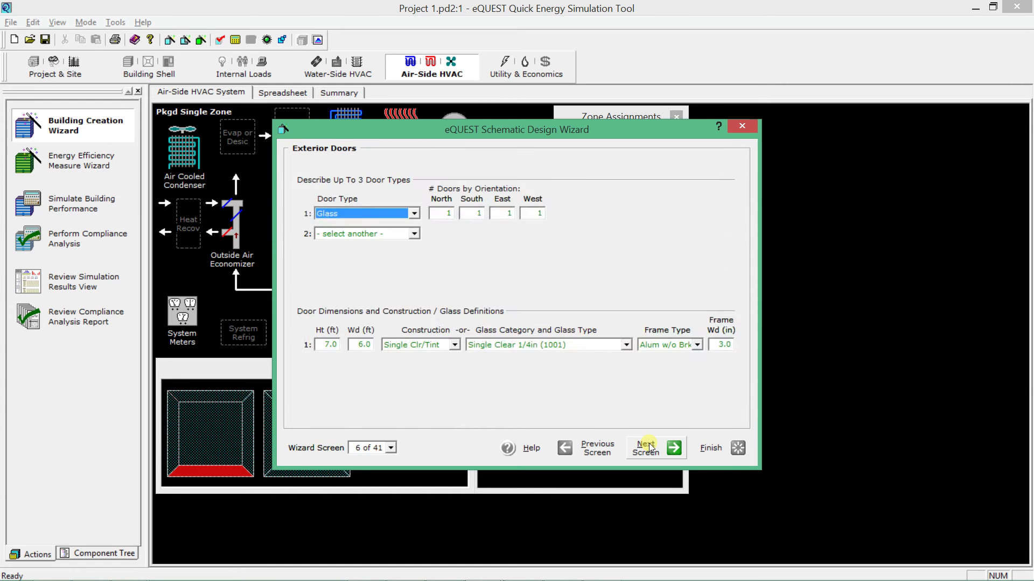
click(648, 444)
click(648, 444)
click(649, 443)
click(649, 443)
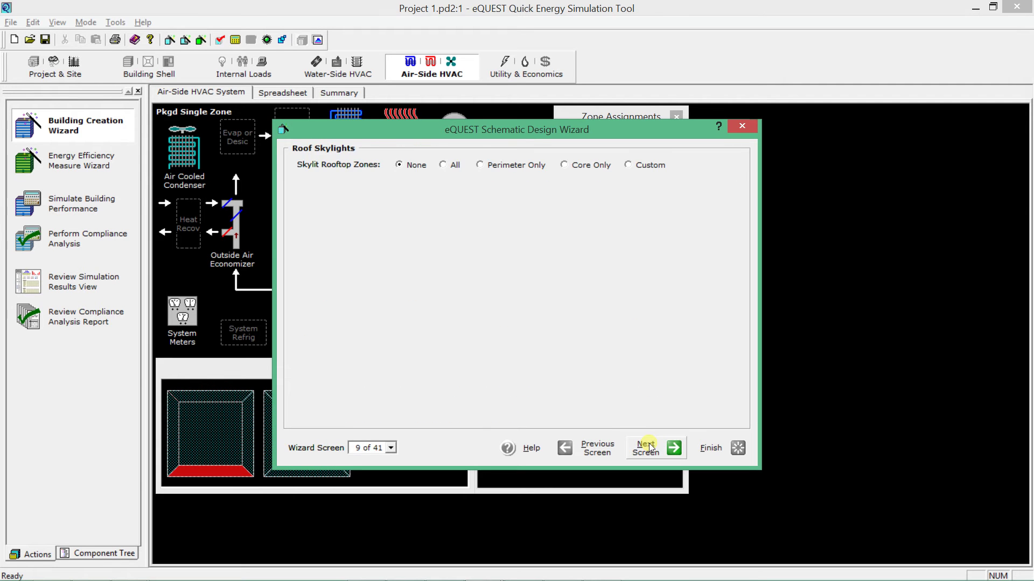
click(648, 443)
click(649, 443)
click(648, 443)
click(648, 444)
click(648, 444)
click(648, 443)
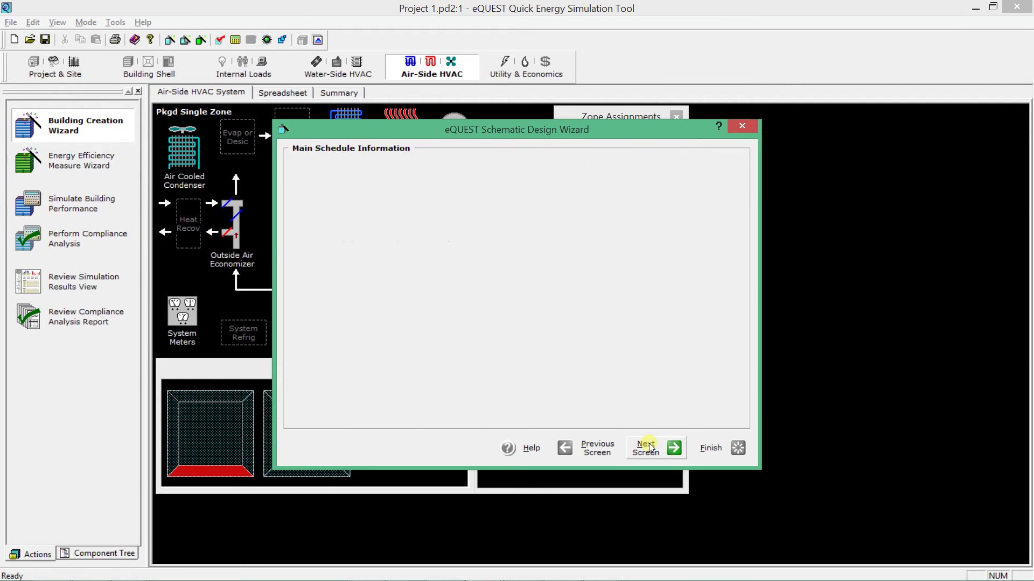
click(649, 443)
click(648, 443)
click(648, 444)
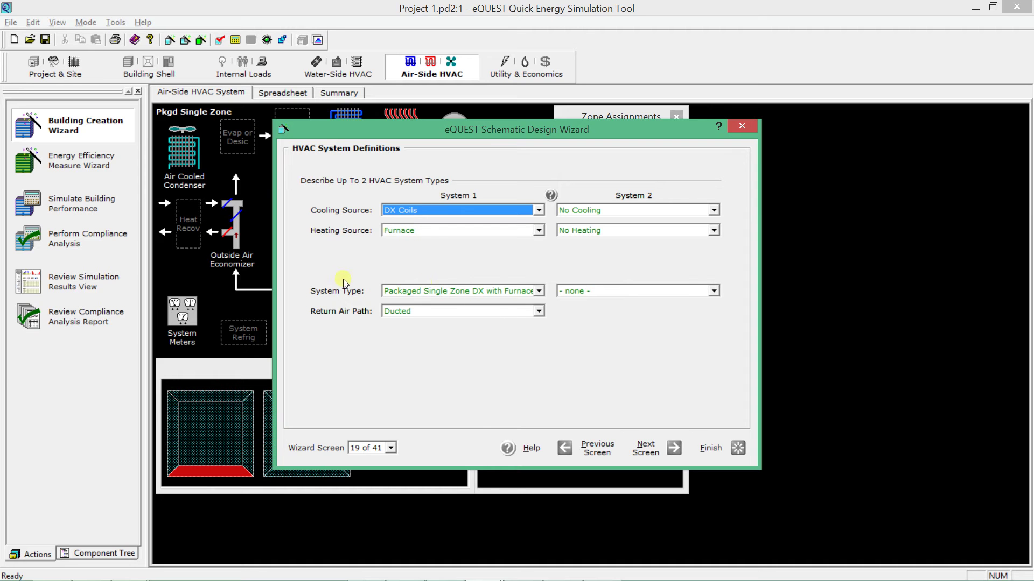
- Check System 1's system type and return air path options, keeping a Ducted return
click(383, 293)
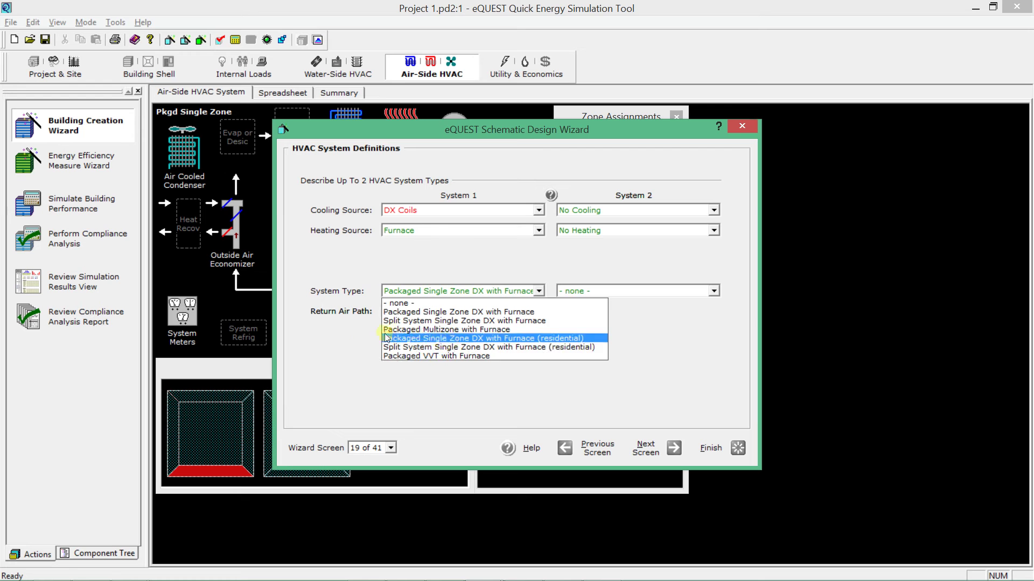
click(405, 311)
click(405, 311)
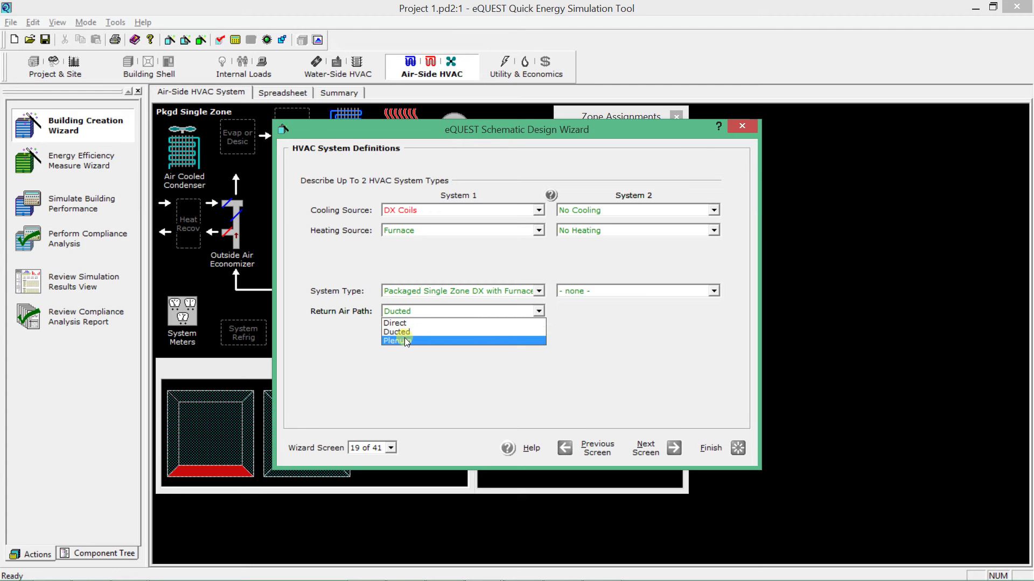
click(351, 327)
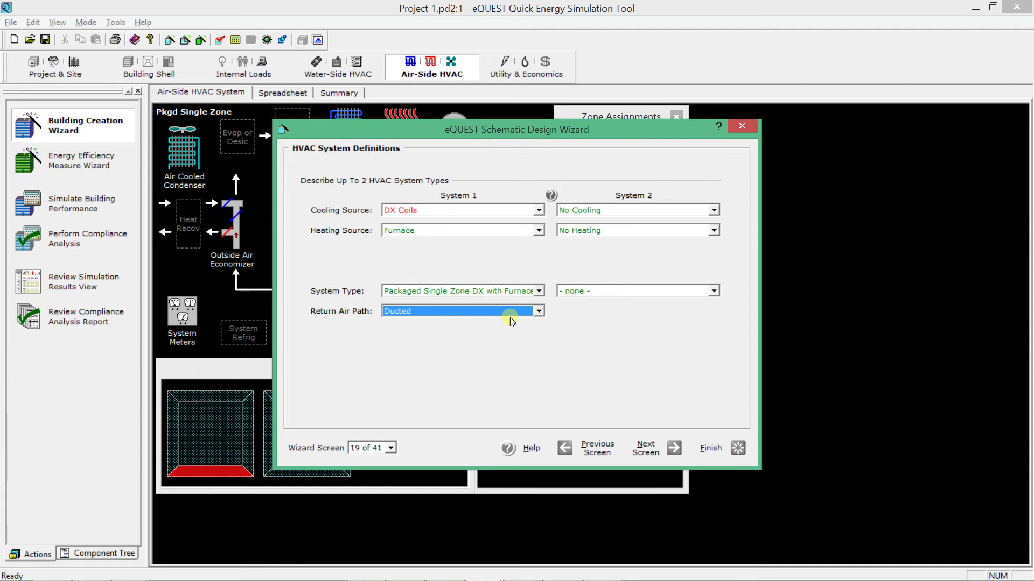
click(441, 292)
click(441, 293)
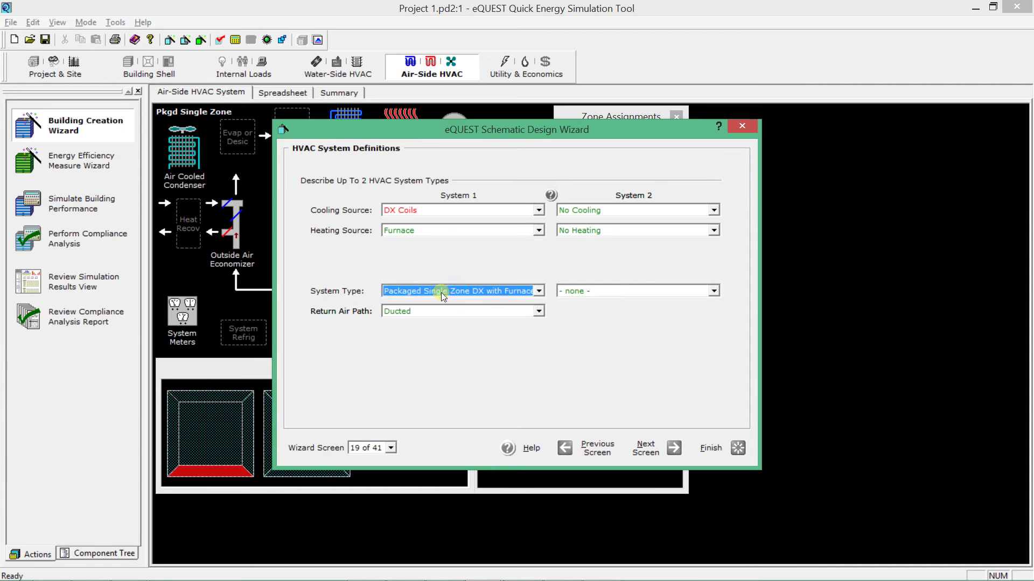
click(418, 210)
- Set System 1 cooling to Chilled Water Coils with a Standard VAV with HW Reheat system type
click(451, 239)
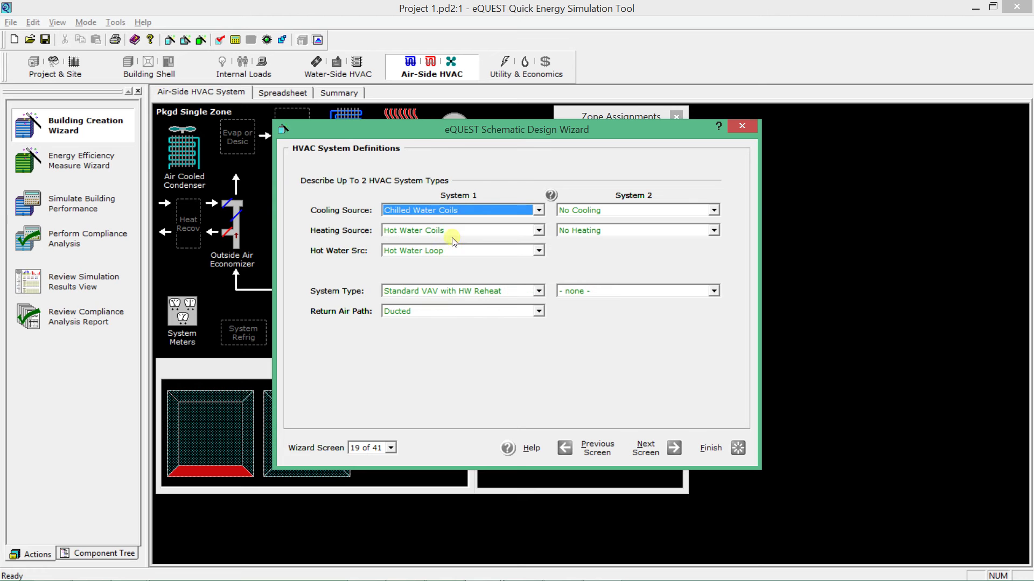
click(408, 292)
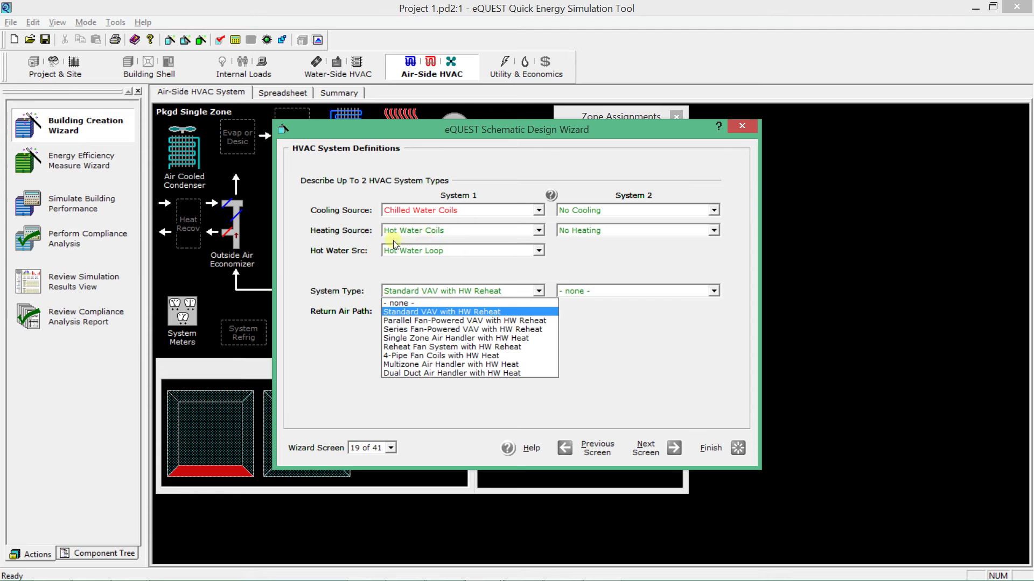
click(358, 252)
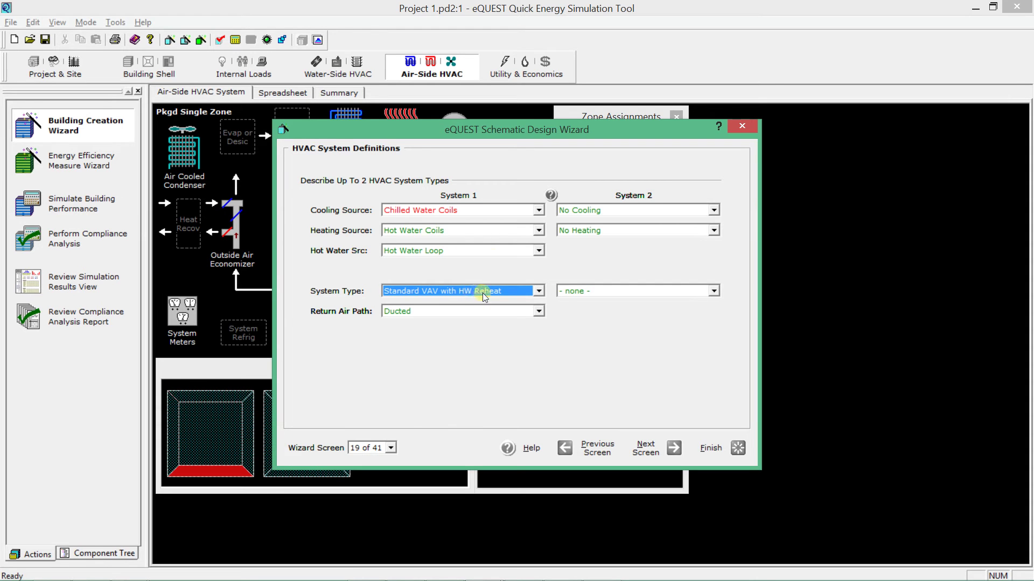
click(509, 295)
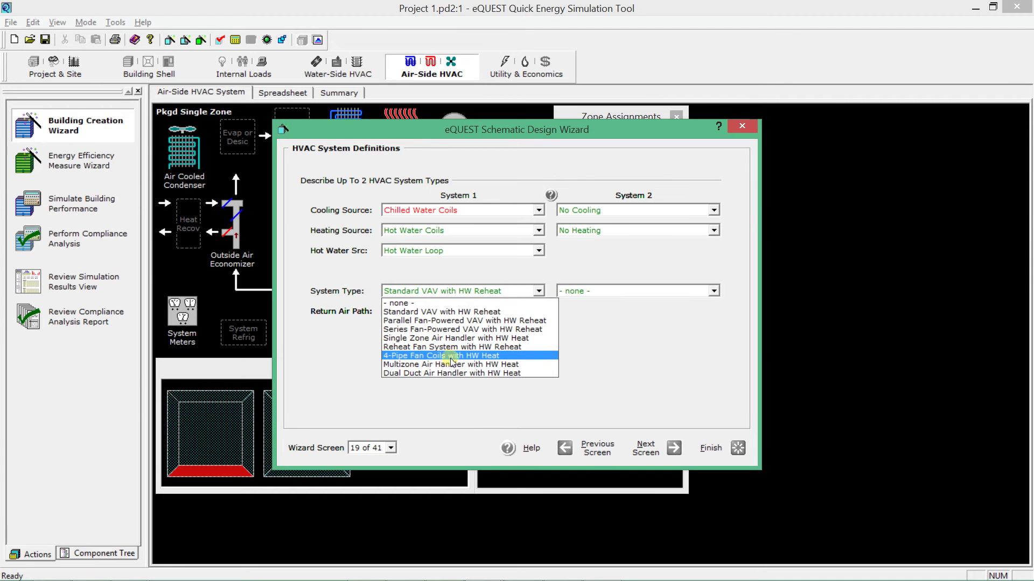
click(352, 336)
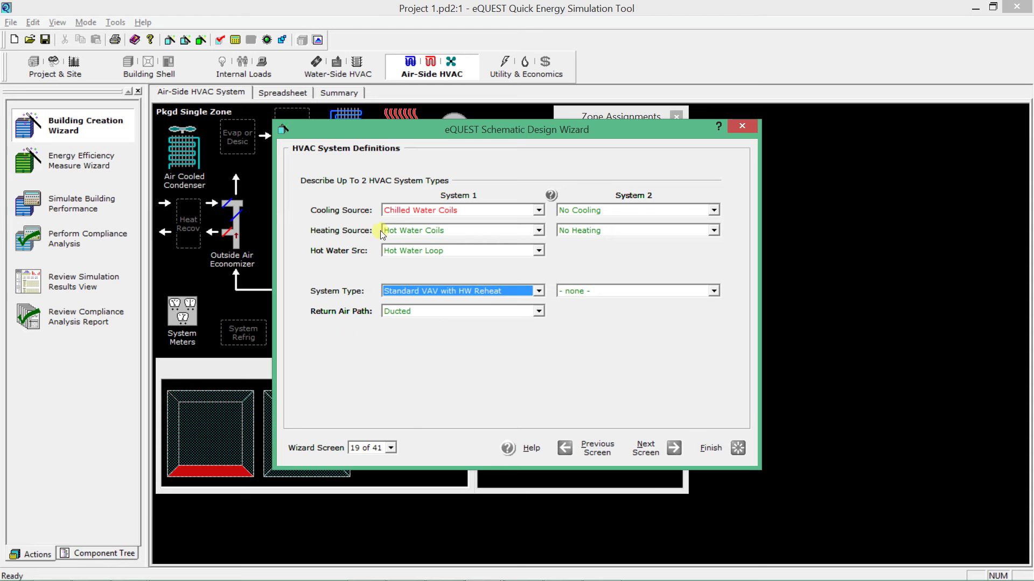
- Switch System 1's cooling source to Evaporative Coolers
click(410, 209)
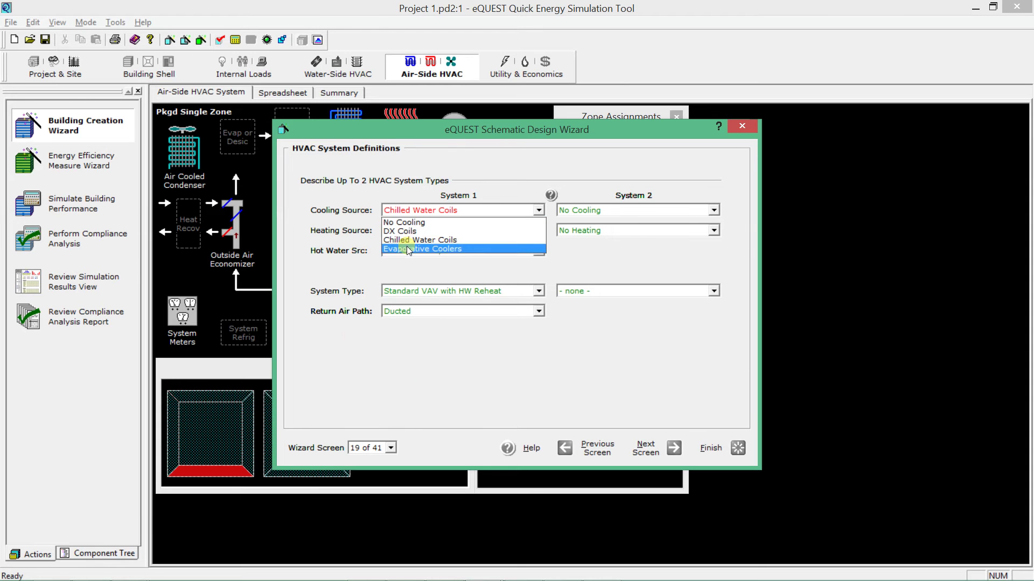
click(408, 249)
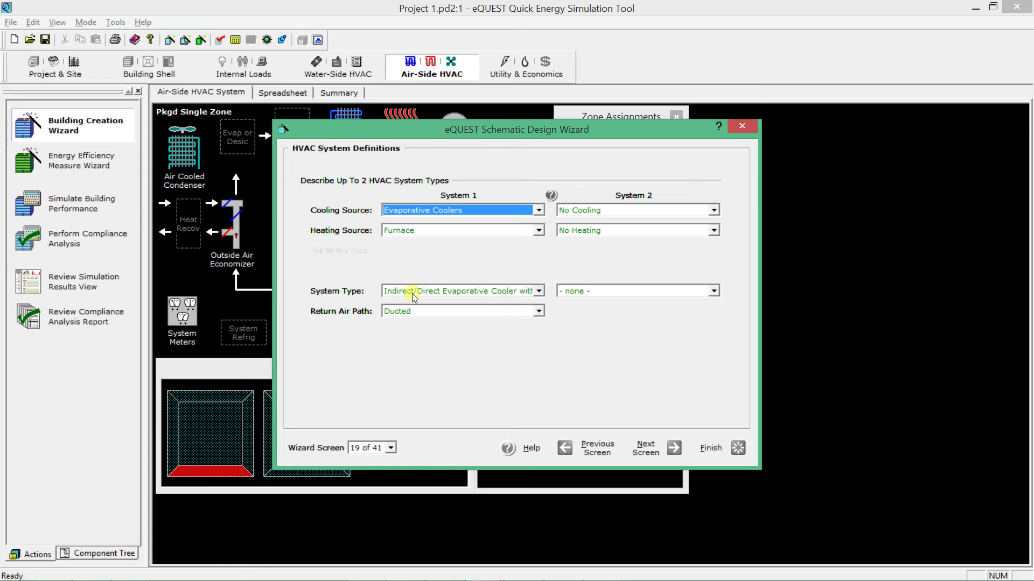
click(414, 211)
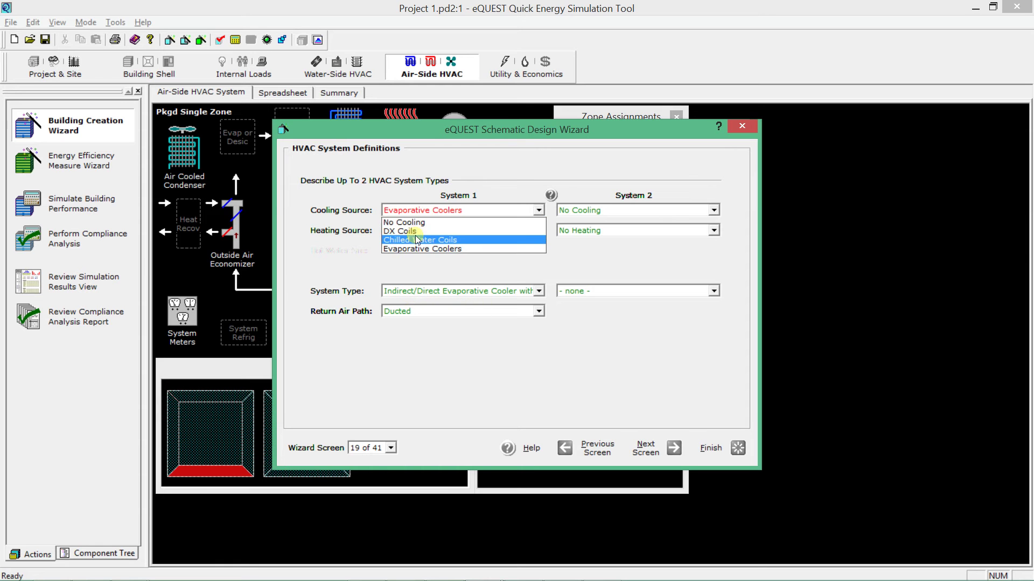
- Return cooling to DX Coils and set heating to Hot Water Coils, giving Packaged VAV with HW Reheat
click(414, 232)
click(414, 231)
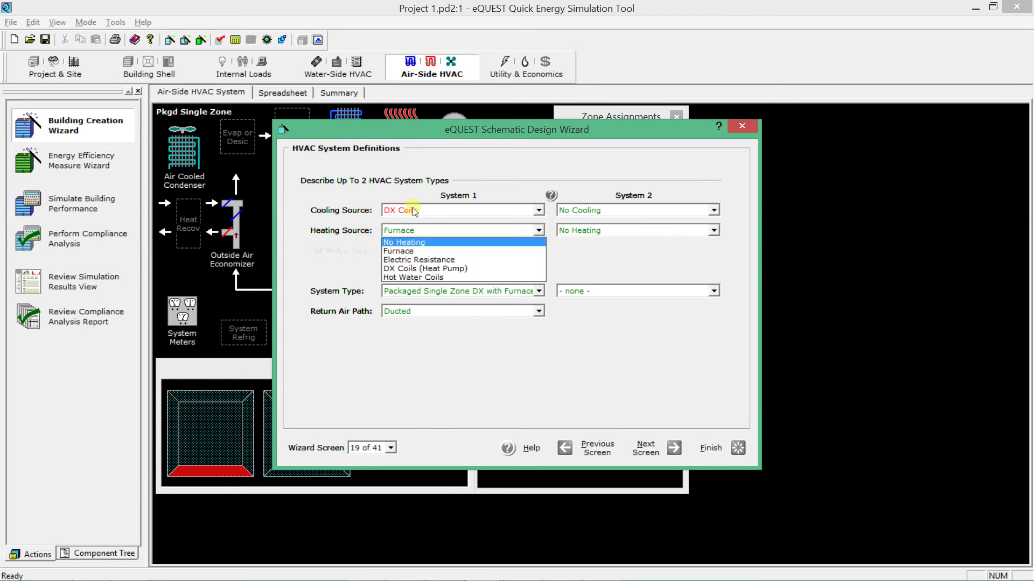
click(427, 278)
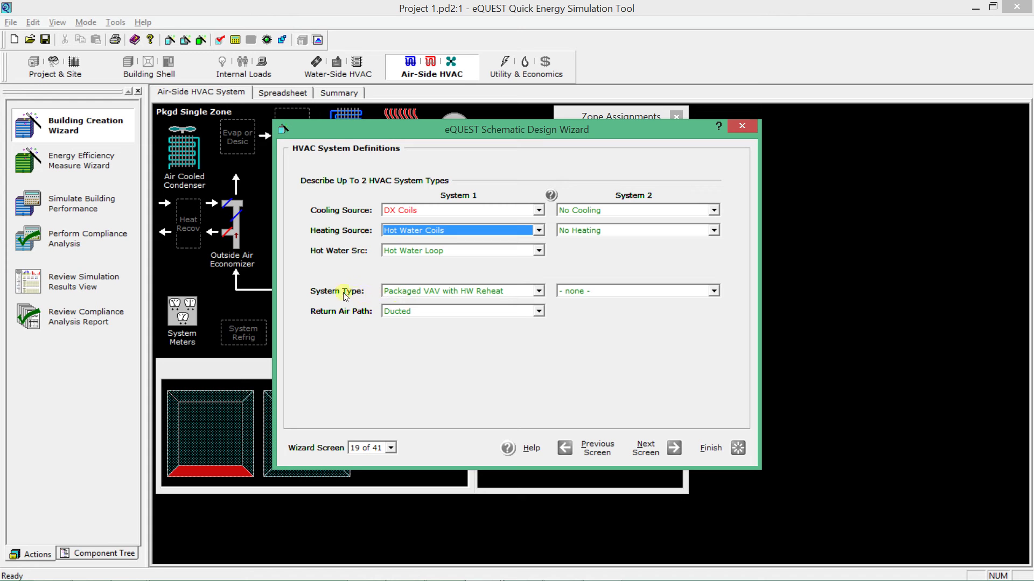
click(431, 230)
click(423, 253)
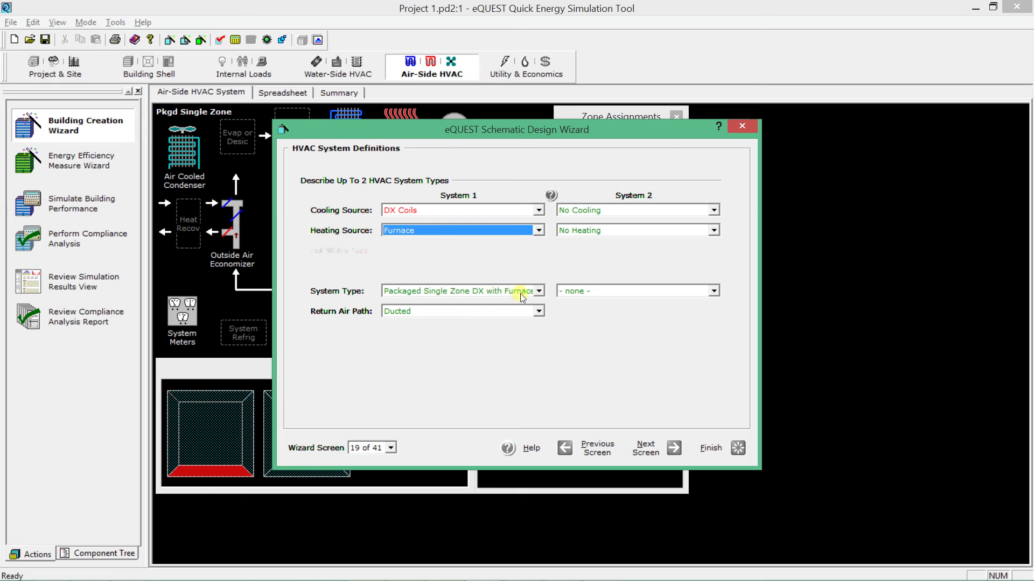
click(411, 230)
click(410, 278)
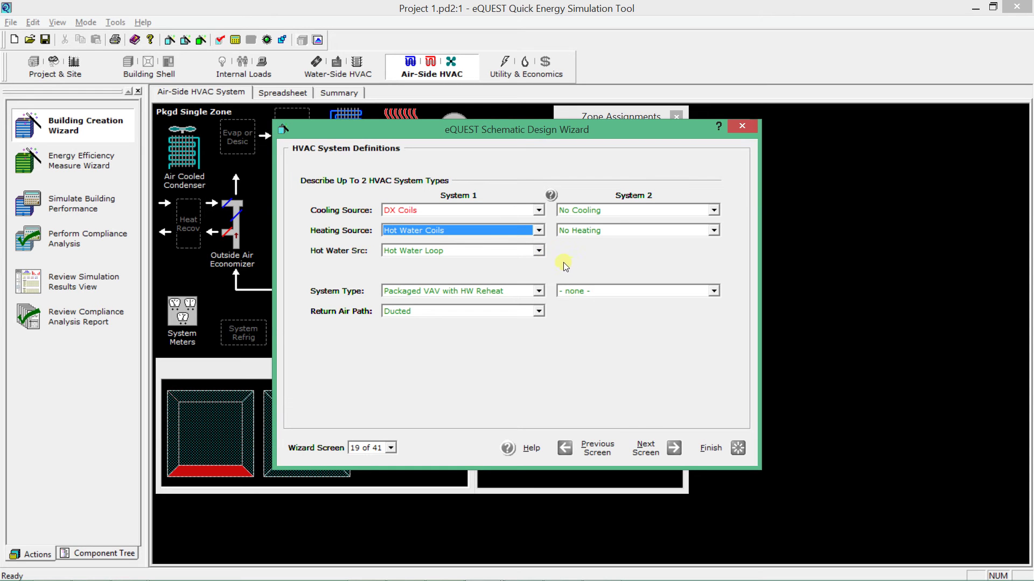
click(651, 448)
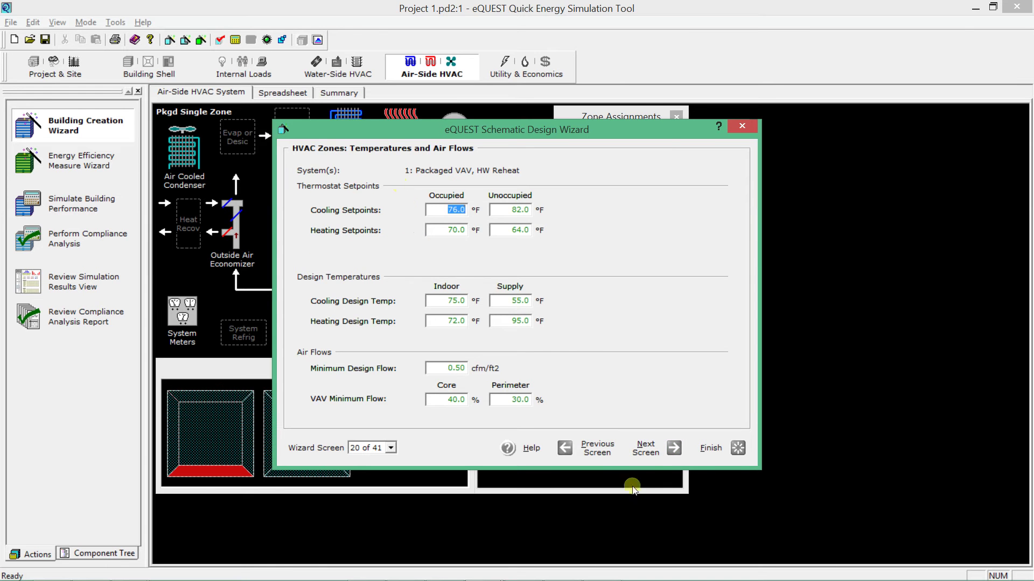
- Enter cooling setpoints of 75 °F occupied and 78 °F unoccupied, and 68 °F unoccupied heating
click(596, 449)
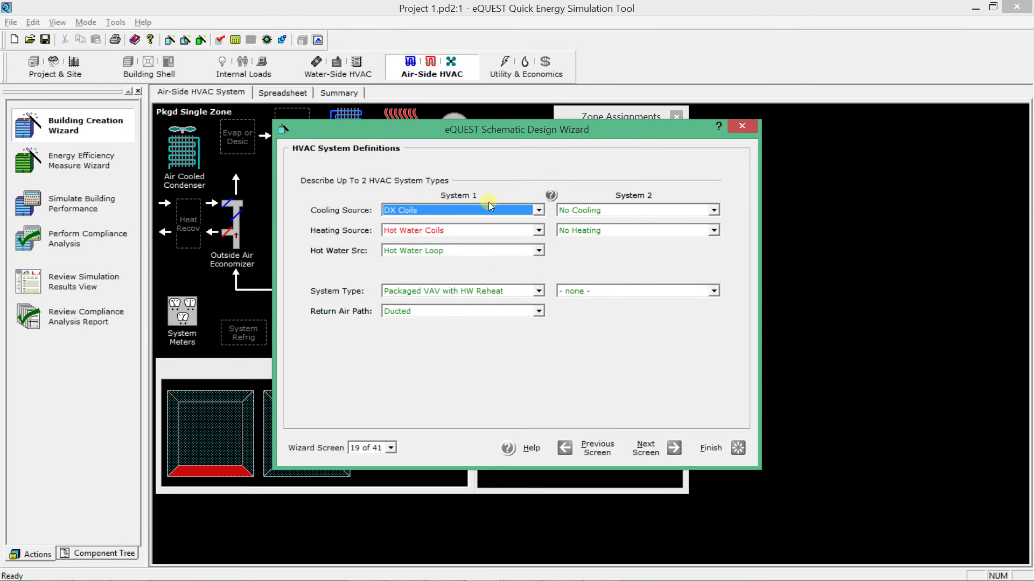
click(657, 450)
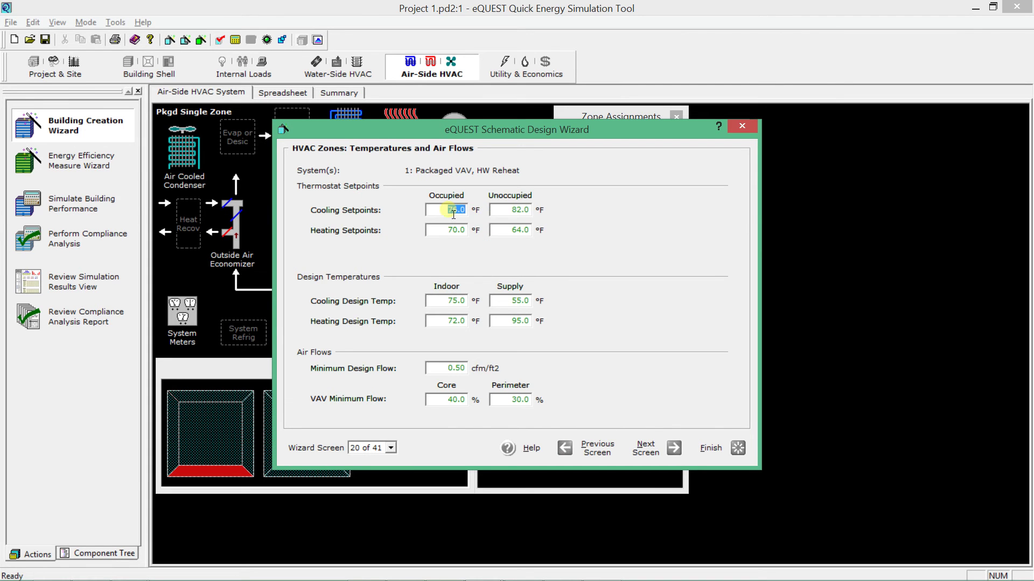
text(75)
click(510, 211)
text(78)
click(447, 231)
click(516, 231)
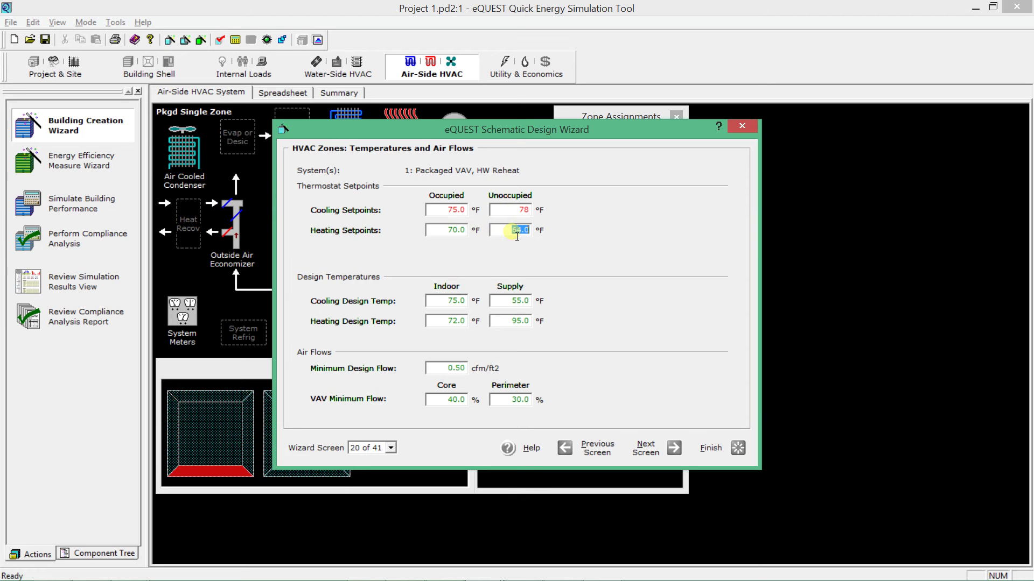
text(68)
- Set minimum design flow to 0.75 cfm/ft2 and VAV minimums to 20% core, 10% perimeter
click(448, 371)
text(.75)
click(448, 402)
text(20)
click(516, 401)
text(10)
click(646, 448)
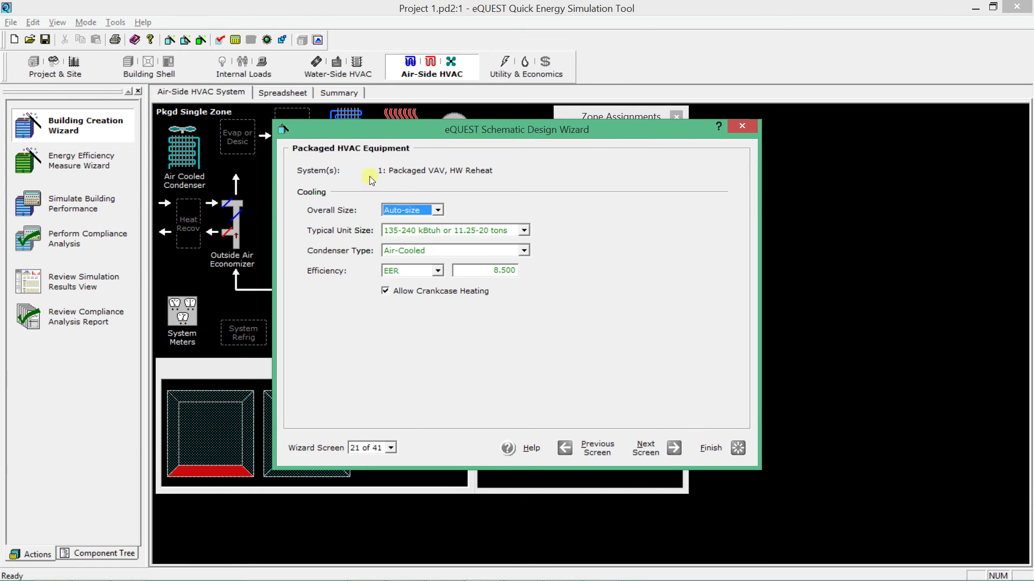
- Choose the 240-760 kBtuh unit size, keep the air-cooled condenser, and set efficiency to 12 EER
click(425, 210)
click(409, 219)
click(492, 231)
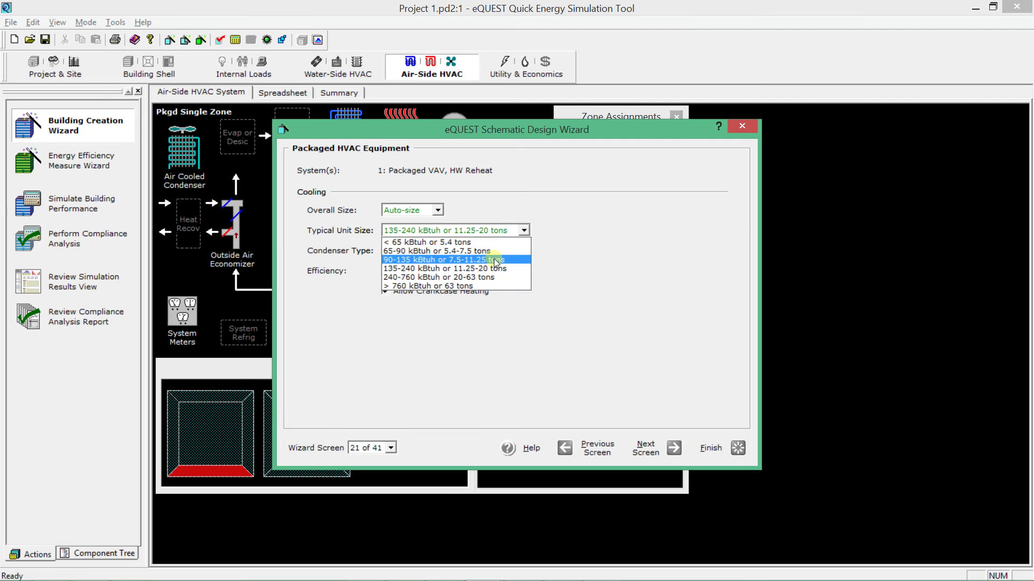
click(492, 278)
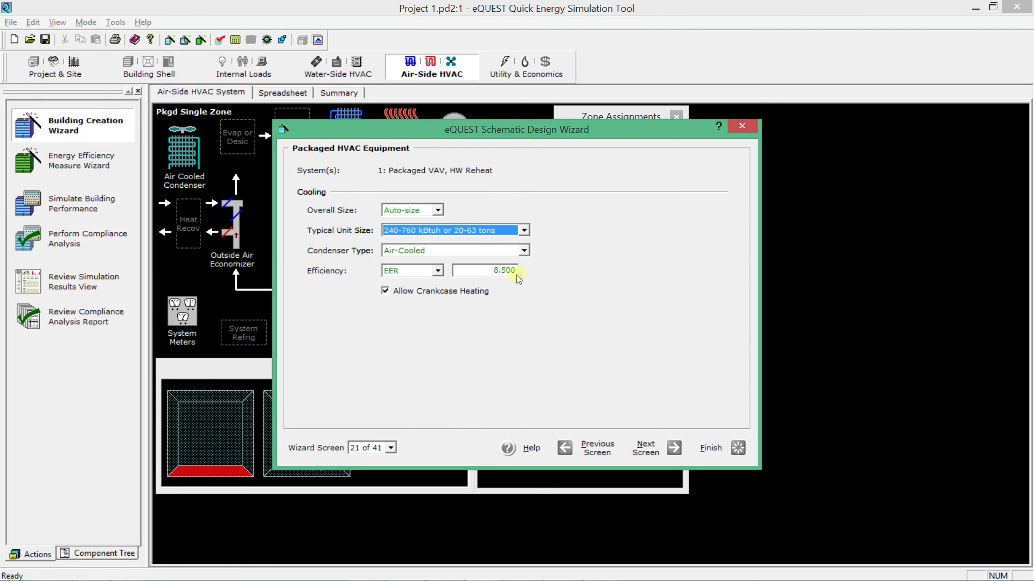
click(489, 251)
click(489, 251)
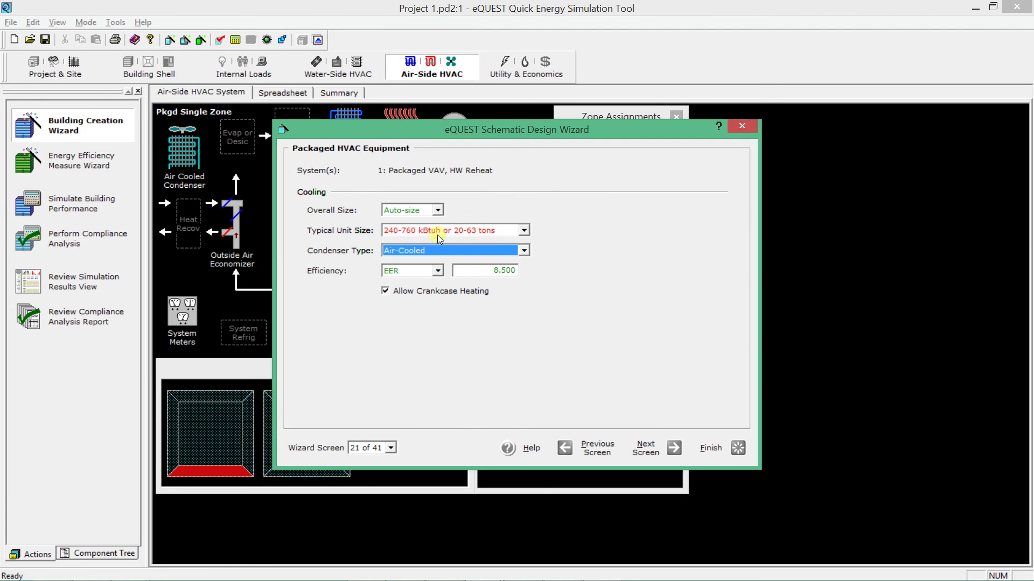
click(481, 271)
text(12)
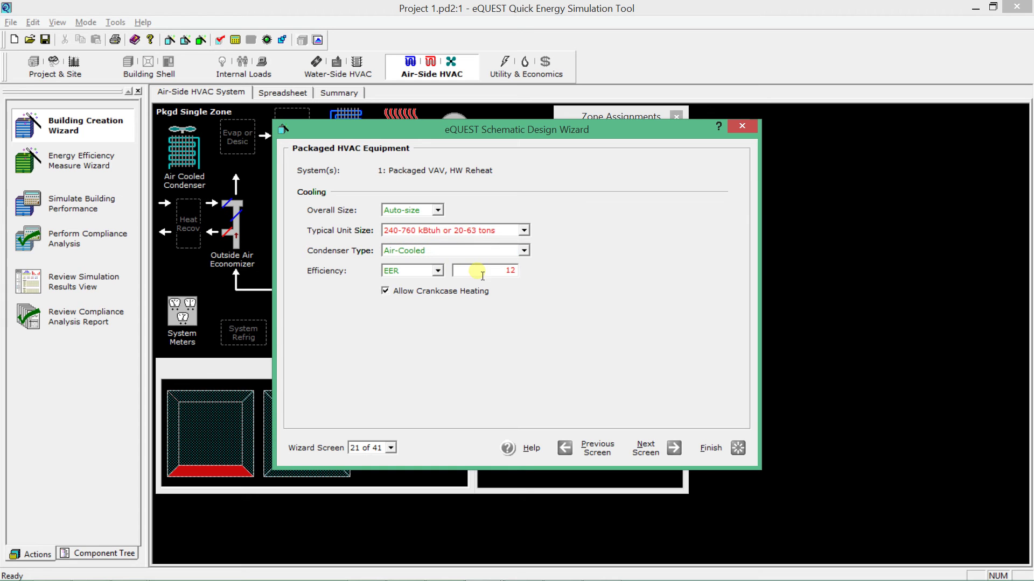
click(438, 270)
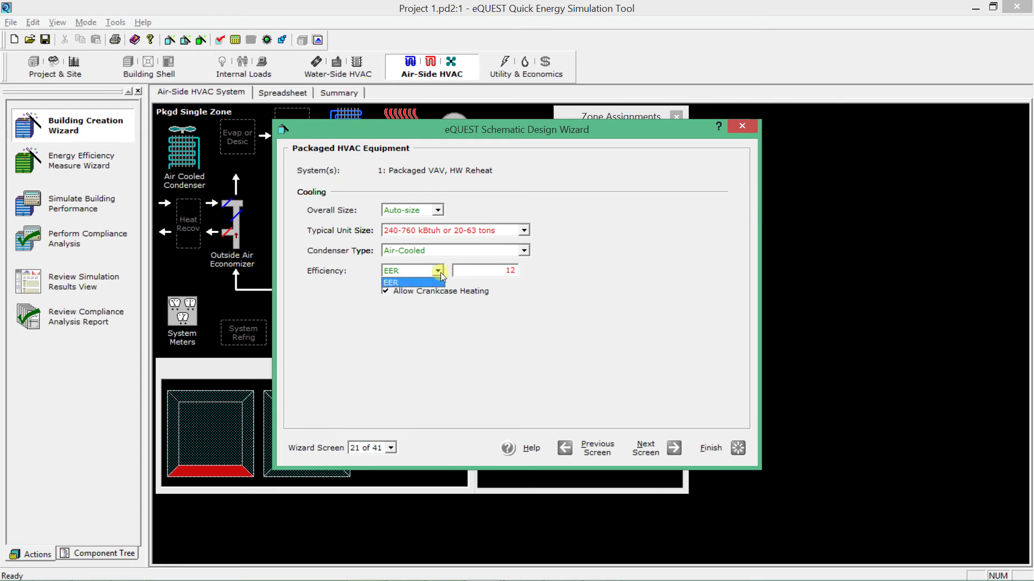
click(425, 280)
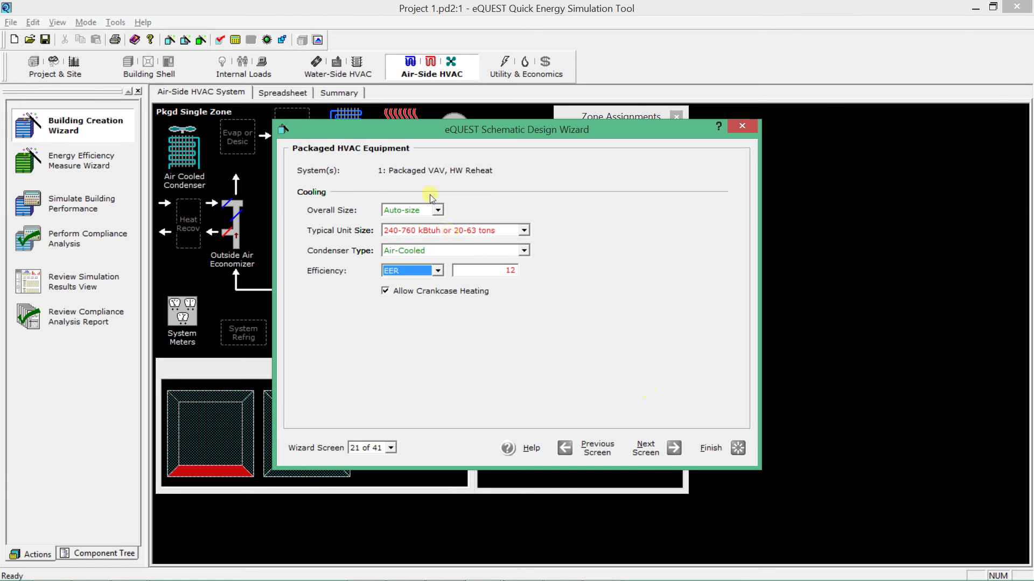
click(664, 447)
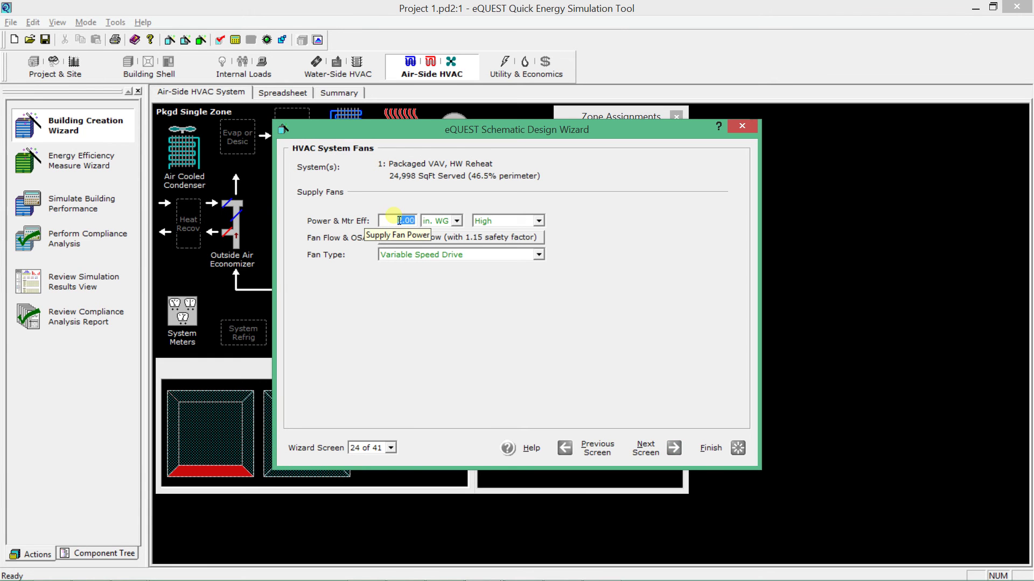
- Enter a 4.5 in. WG supply fan power and keep the Variable Speed Drive fan type
text(4.3)
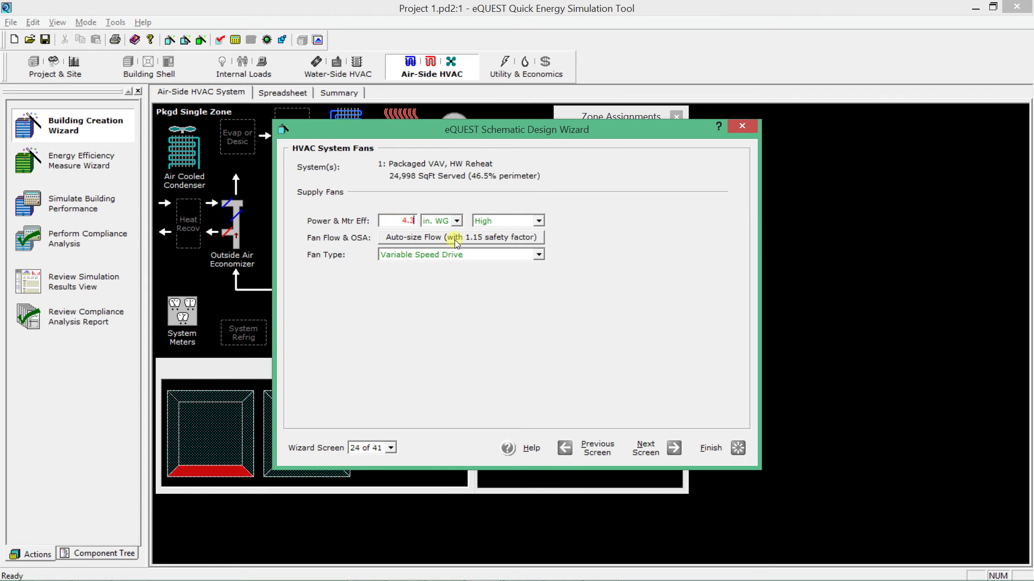
key(BackSpace)
text(5)
click(431, 257)
click(440, 255)
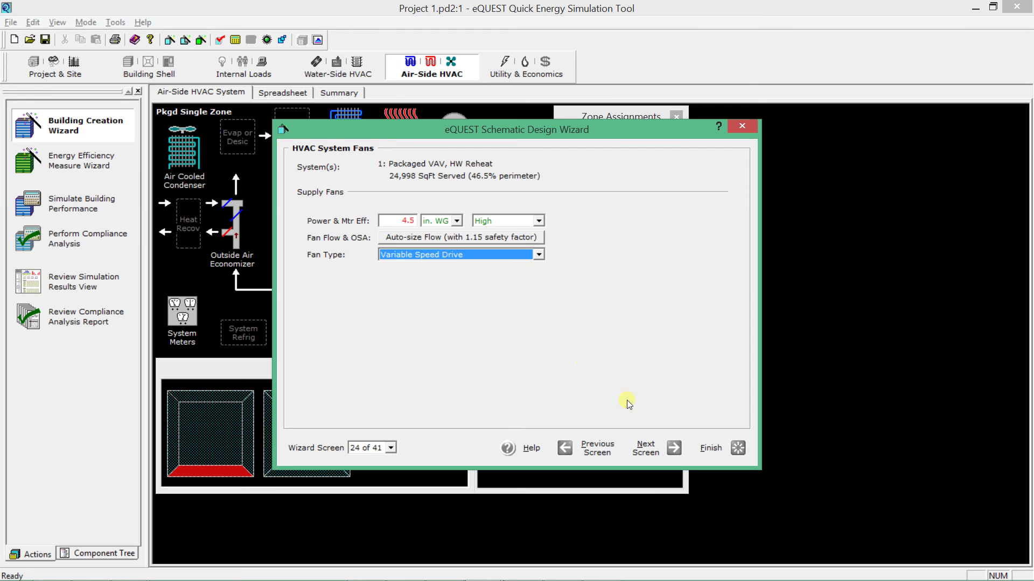
click(661, 446)
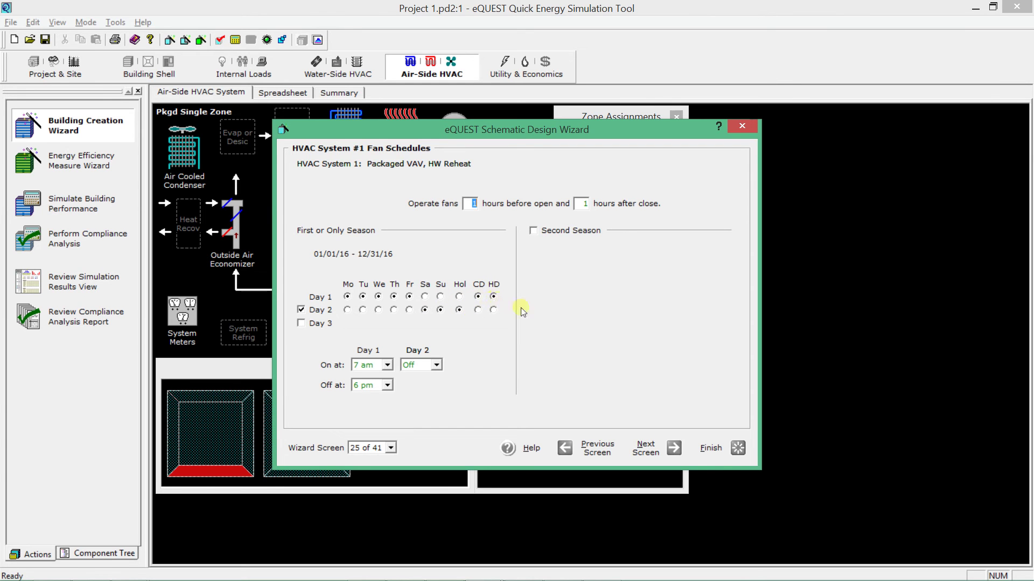
- Accept the default weekday 7 am–6 pm fan schedule with weekends and holidays off
click(639, 447)
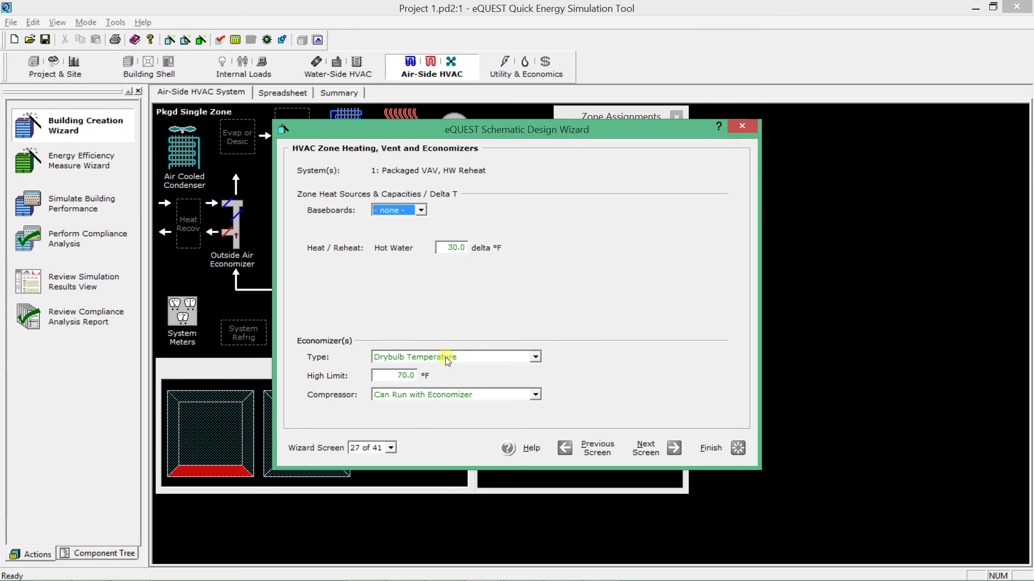
- Choose a Drybulb Temperature economizer and edit its high limit value
click(421, 359)
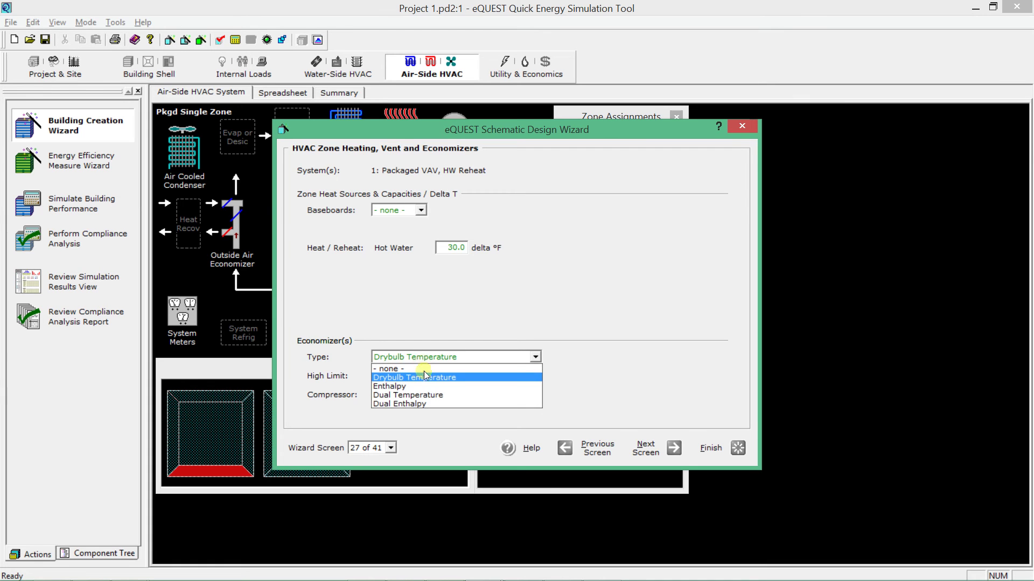
click(420, 378)
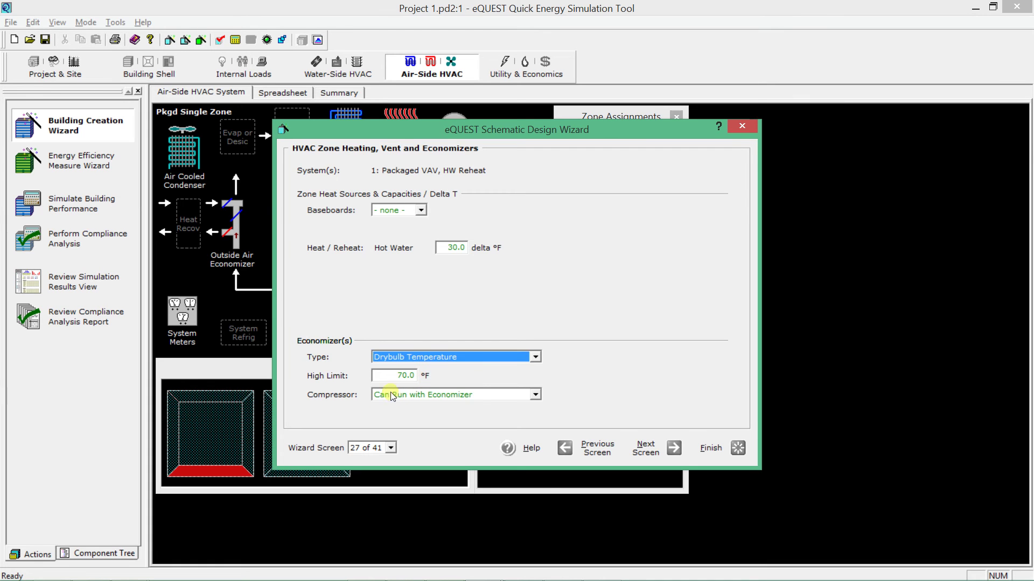
double_click(401, 376)
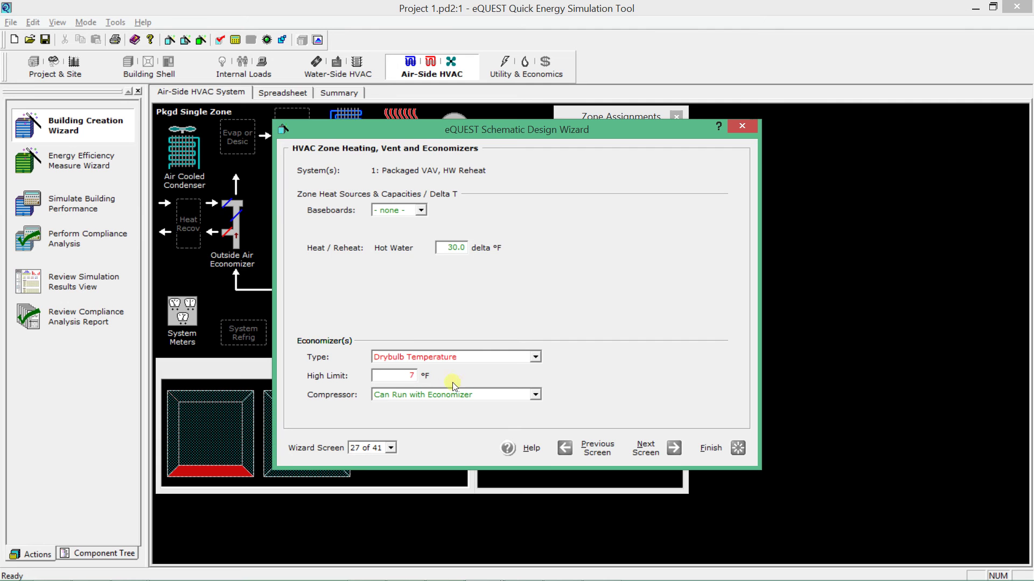
click(642, 448)
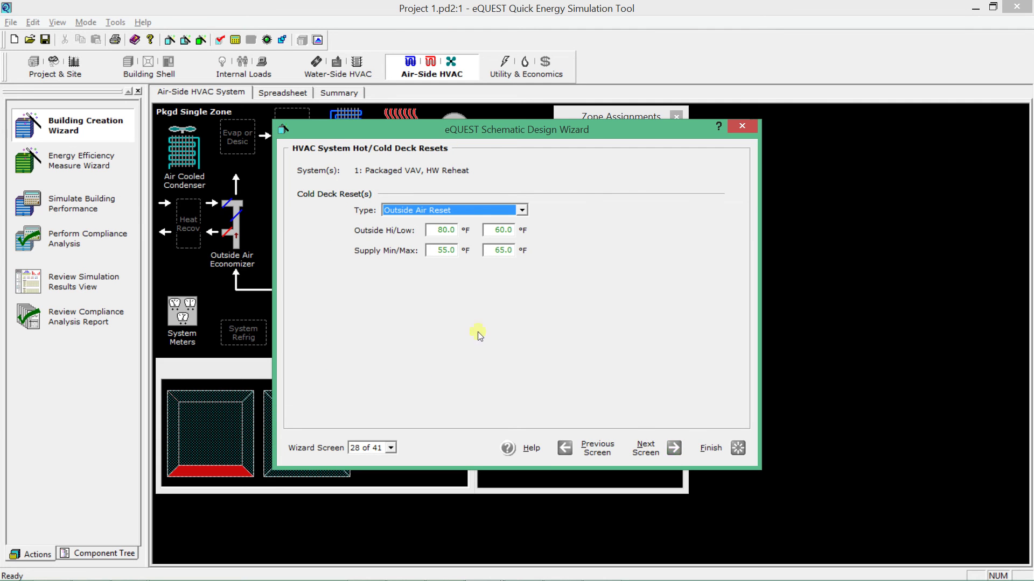
- Set the cold deck reset to Warmest with a 60 °F cooling max, keeping the 55 °F cold setpoint
click(514, 212)
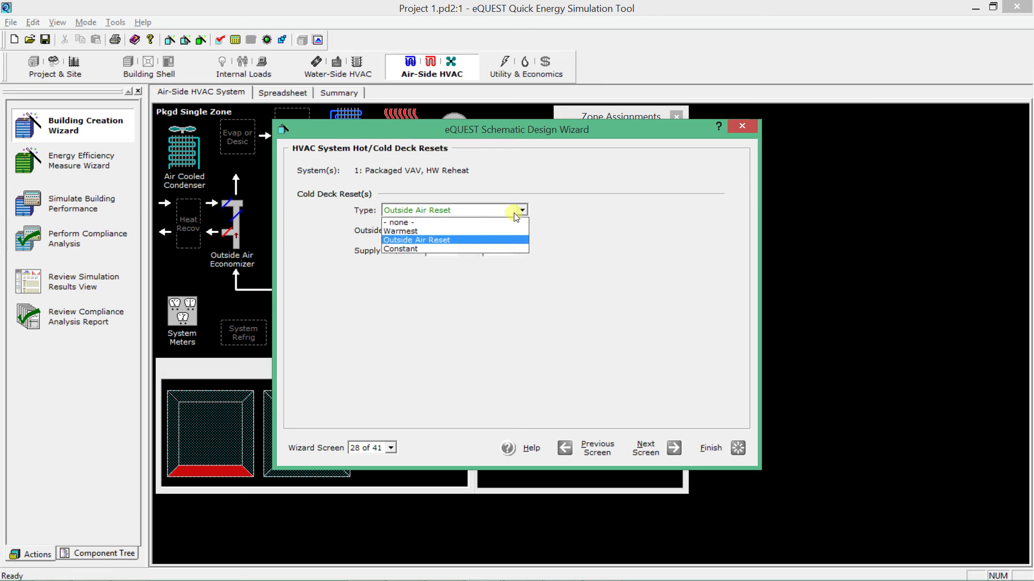
click(440, 232)
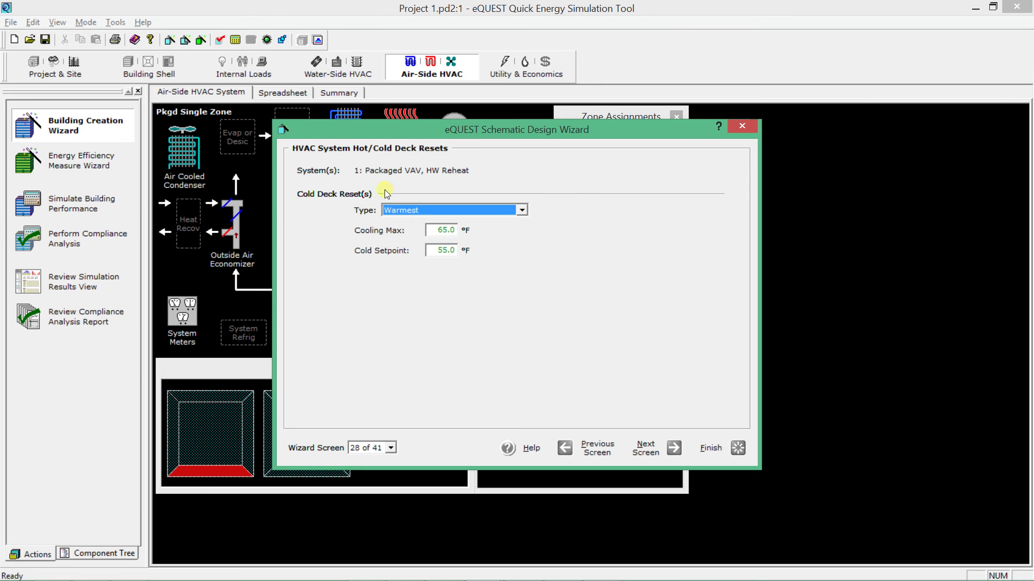
double_click(452, 237)
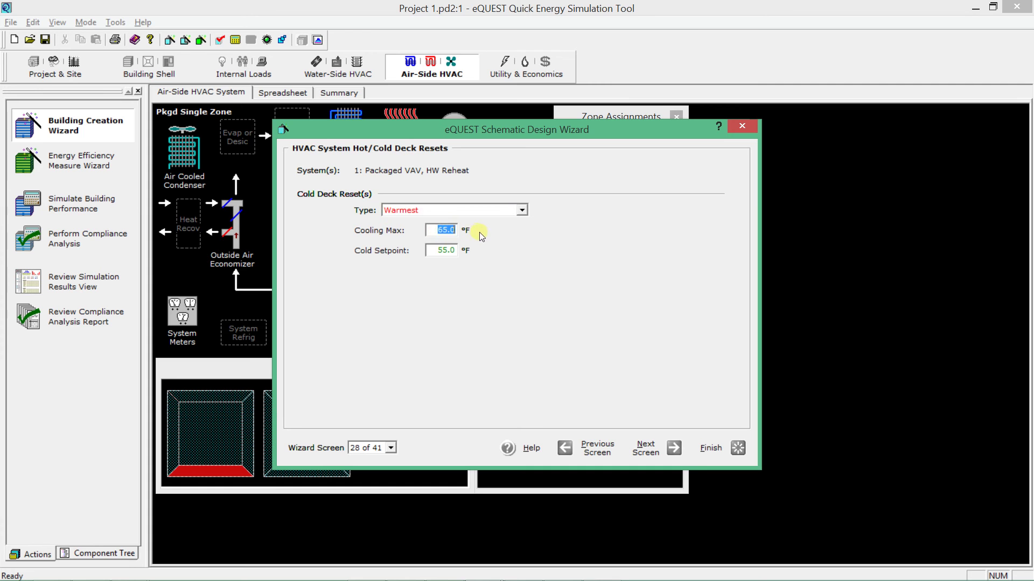
text(60)
double_click(446, 252)
click(454, 235)
click(656, 450)
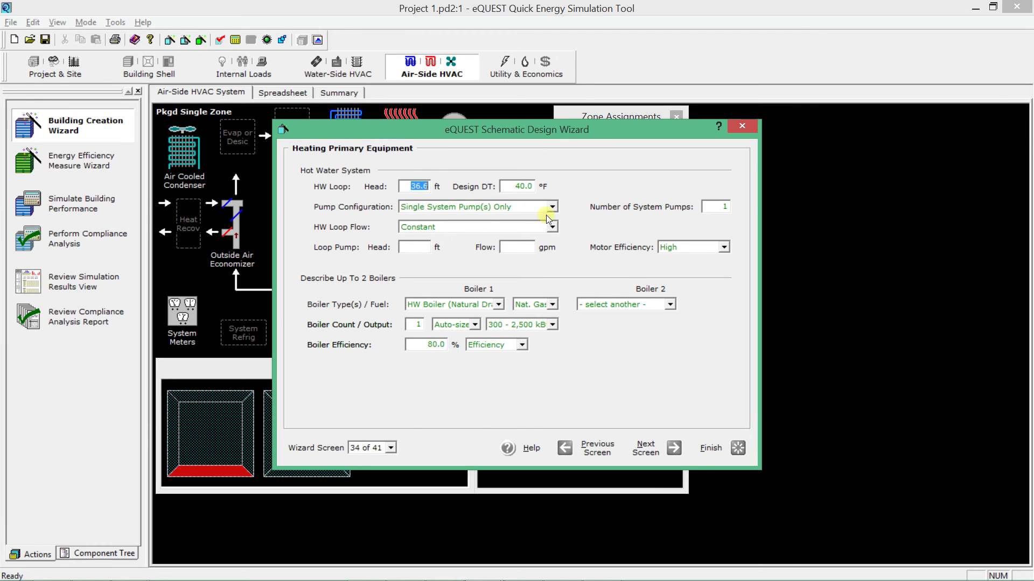
- Make the hot-water loop flow Variable with VSD pump control
click(463, 235)
click(463, 227)
click(458, 243)
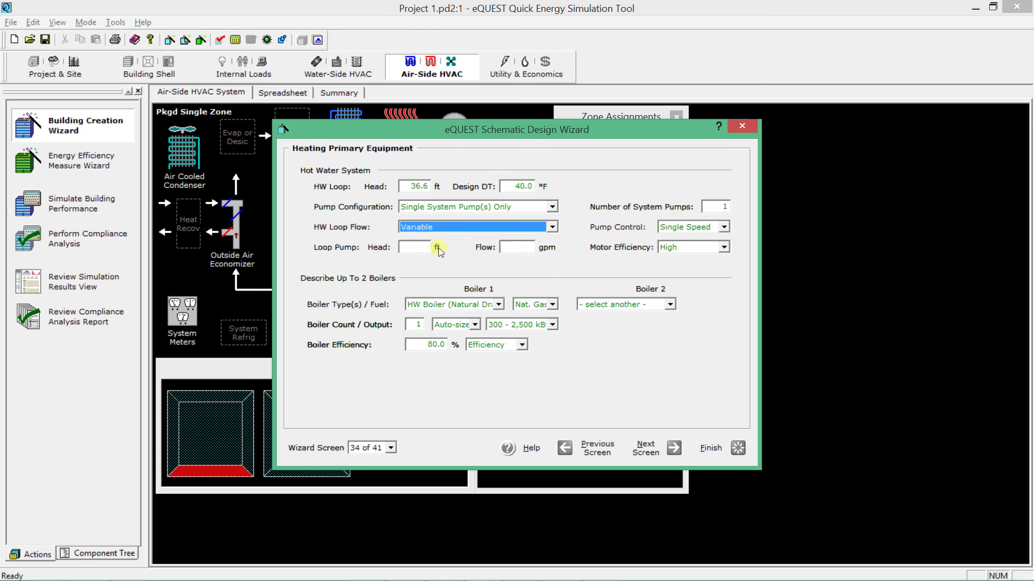
click(678, 228)
click(680, 256)
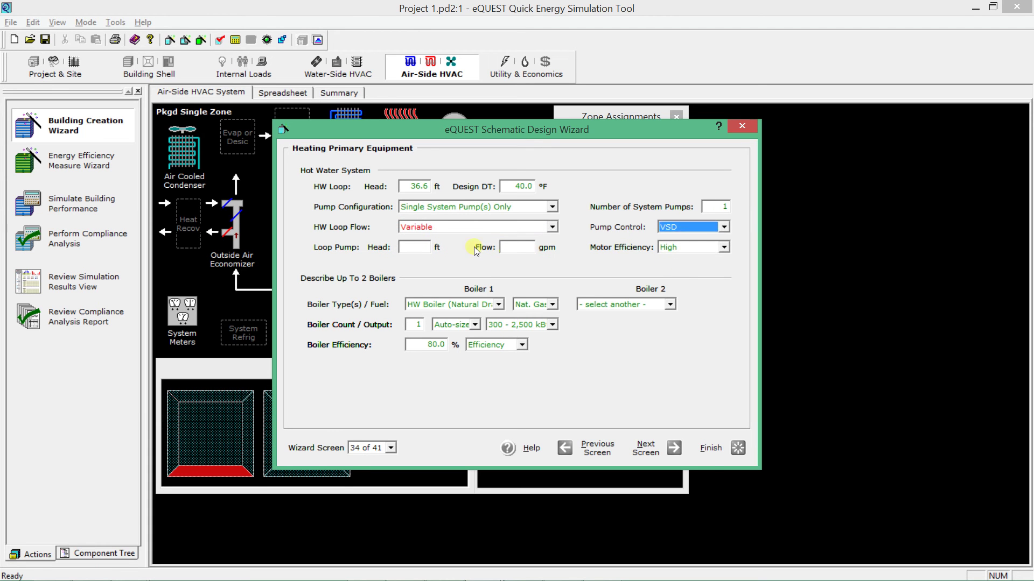
- Set both the hot-water loop head and loop pump head to 60 ft
click(426, 248)
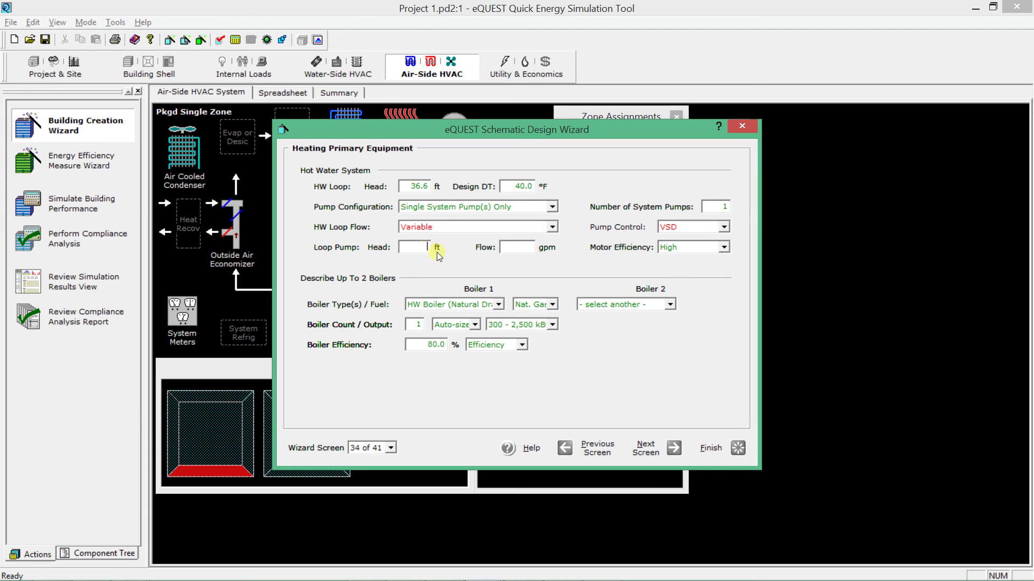
text(60)
click(516, 248)
double_click(421, 249)
double_click(408, 188)
click(415, 249)
- Set the boiler efficiency to 88%
click(421, 347)
text(83)
click(436, 347)
click(419, 324)
click(666, 450)
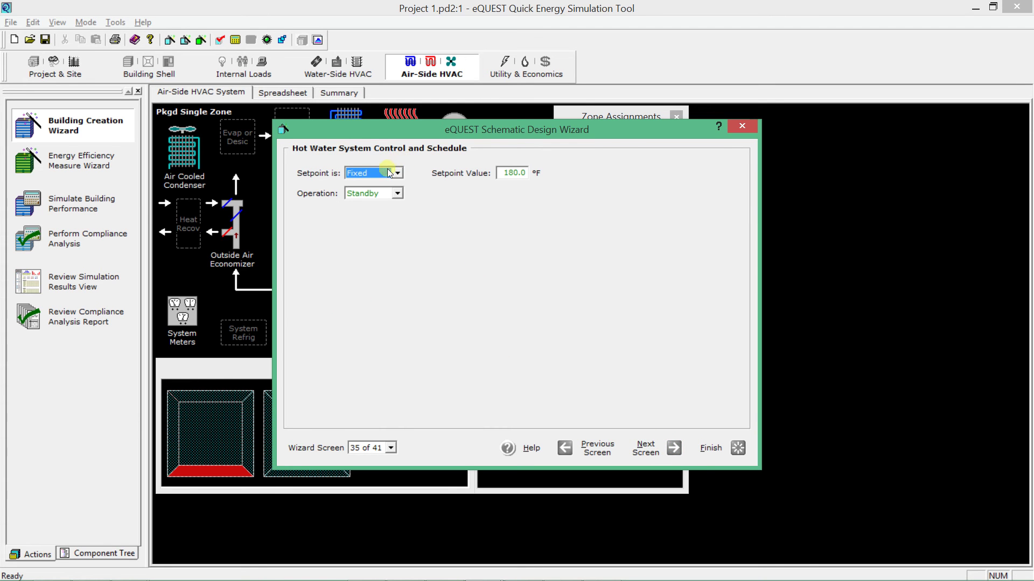
- Set the domestic water heater type to Instantaneous and finish the wizard
click(645, 453)
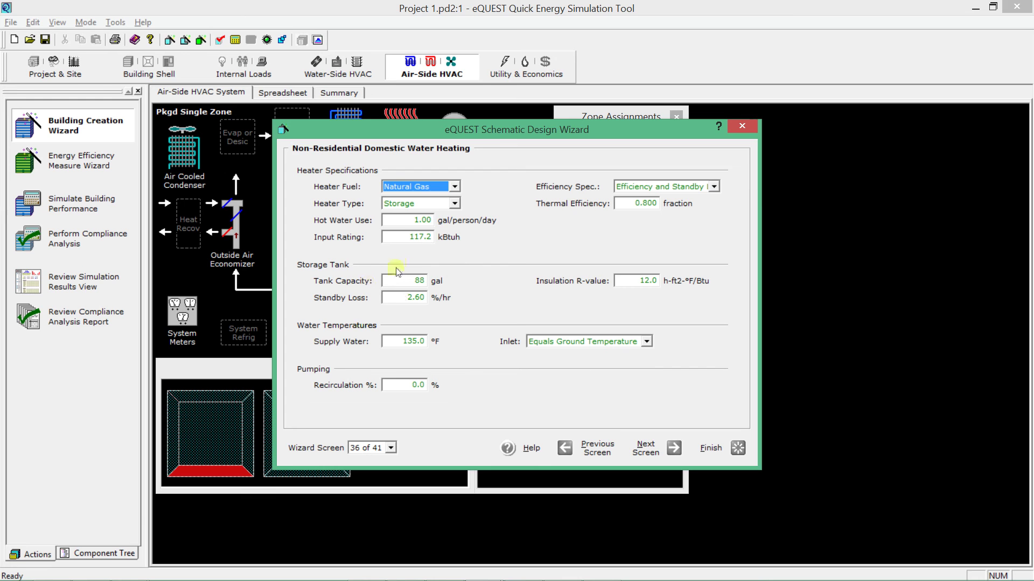
click(456, 203)
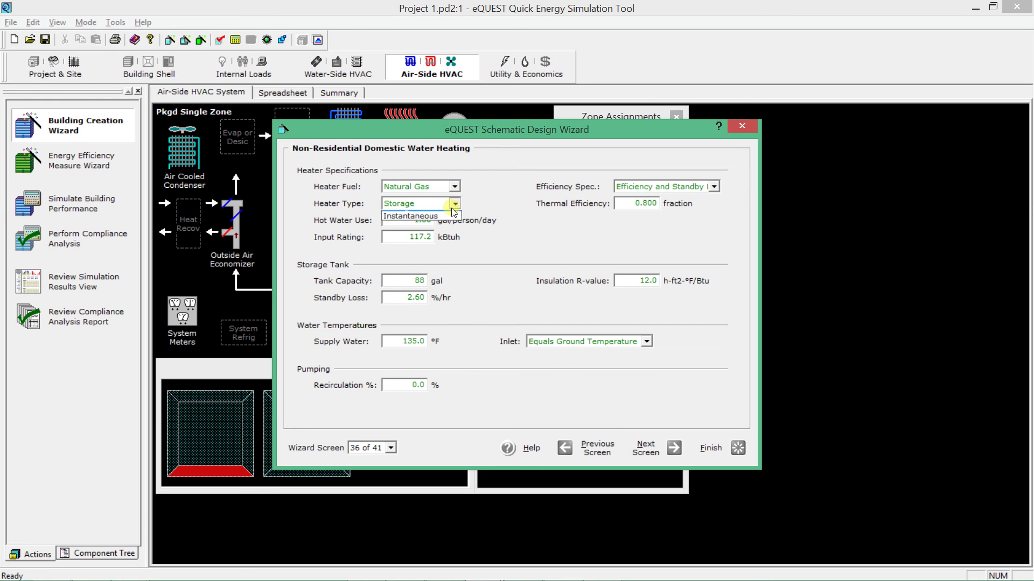
click(412, 215)
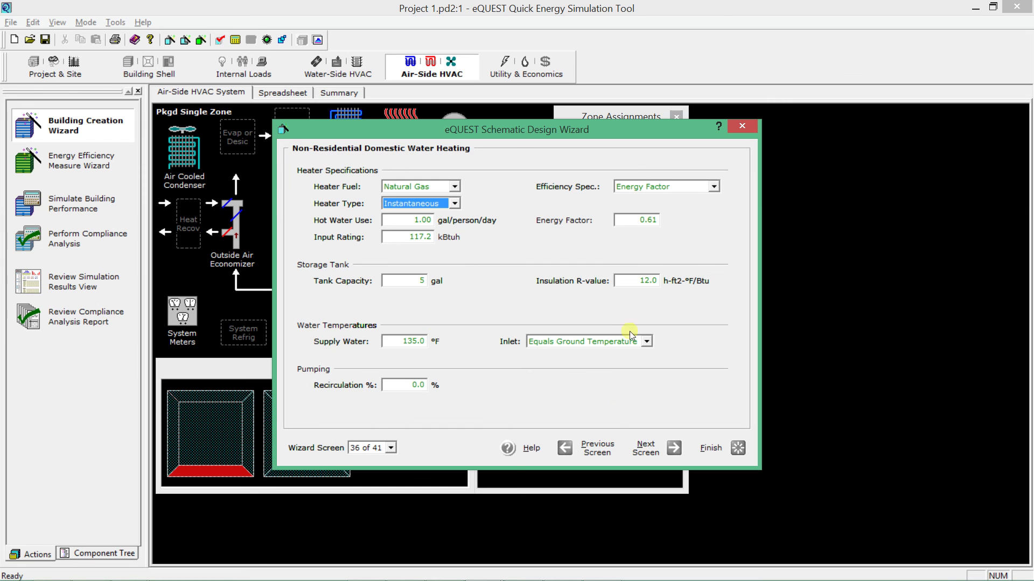
click(652, 451)
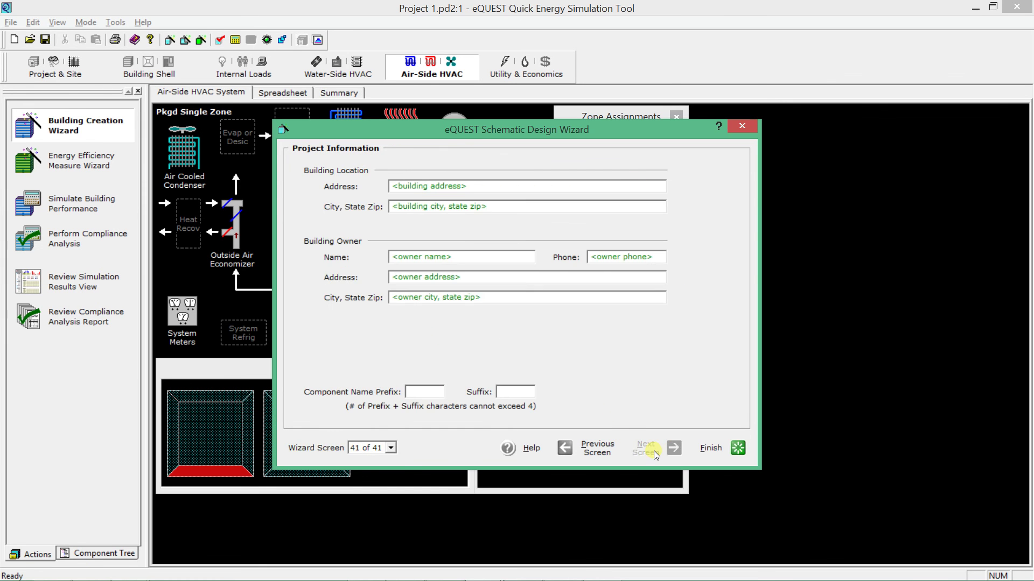
click(708, 451)
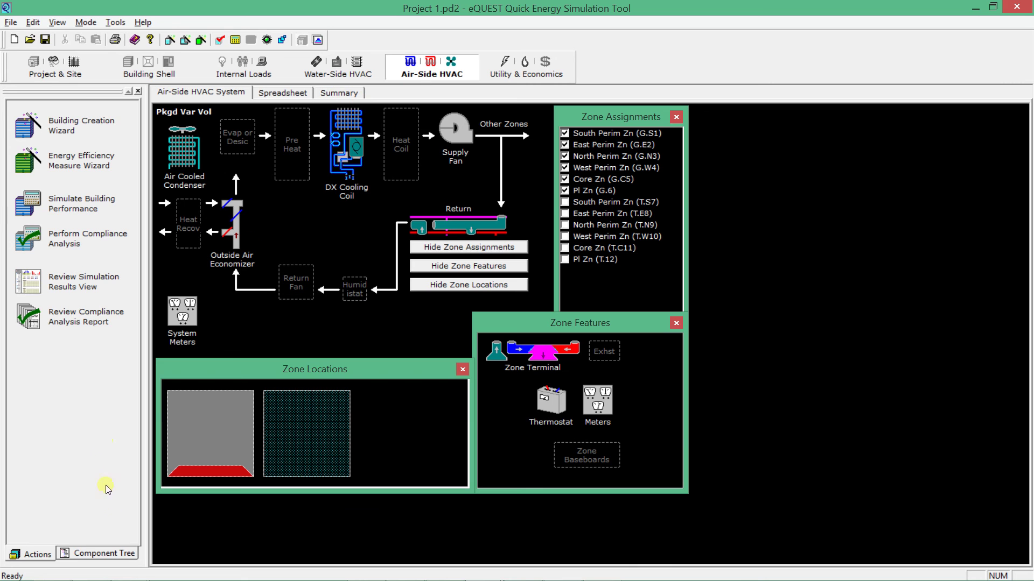
click(105, 551)
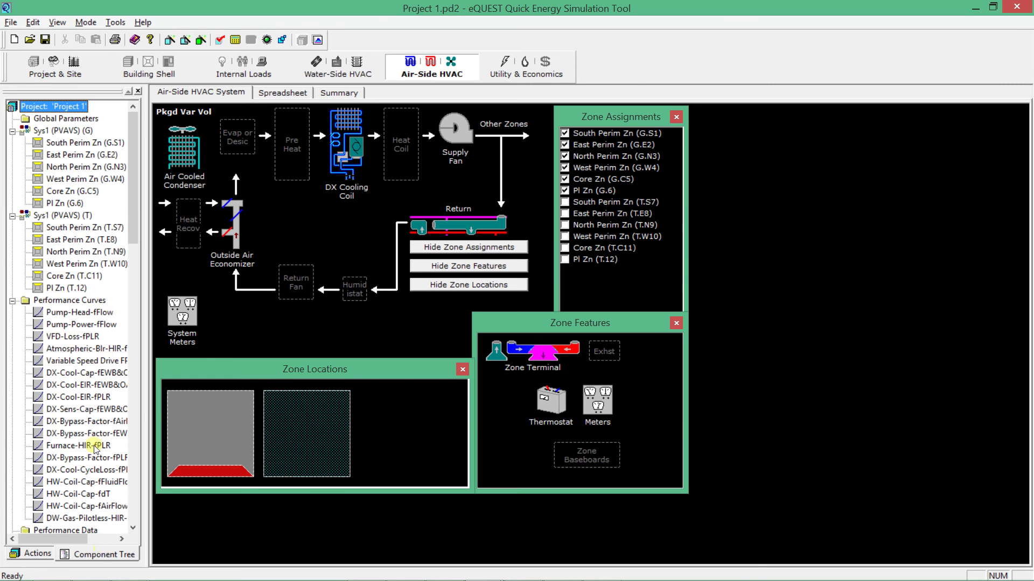
click(72, 131)
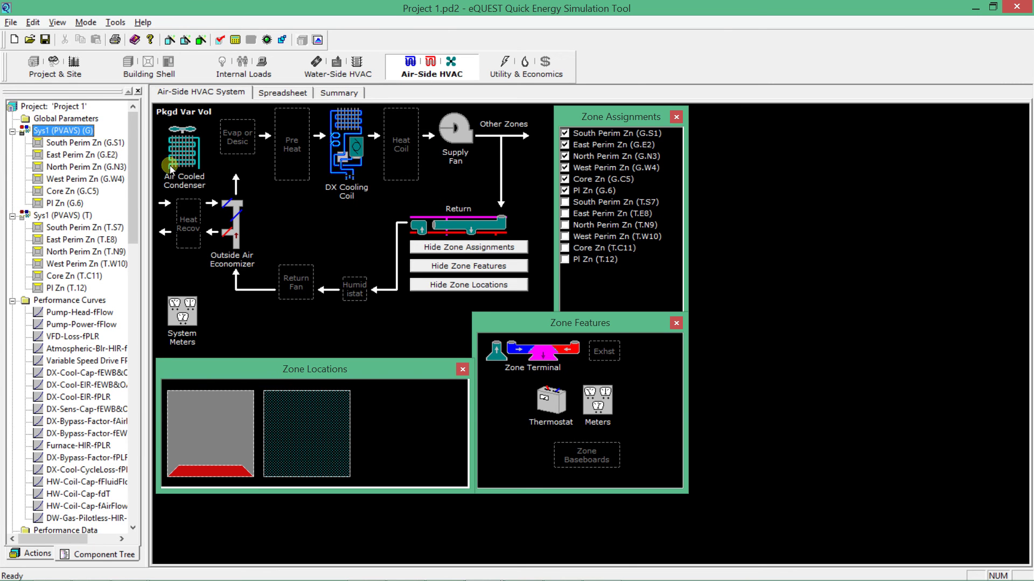
mouse_move(425, 580)
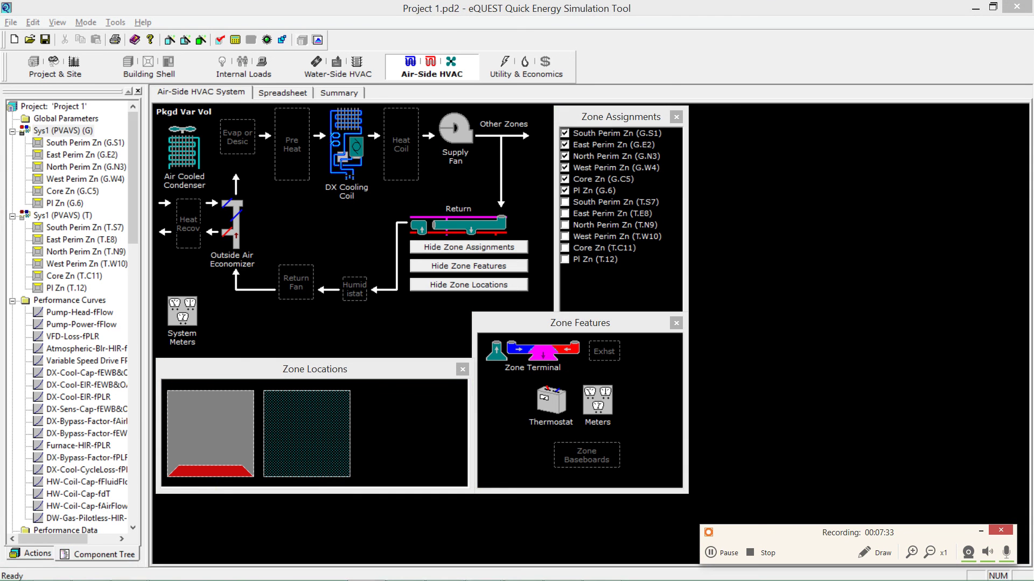
click(28, 554)
- Save the project and set system 1's cooling source to Chilled Water Coils on HVAC System Definitions
click(63, 127)
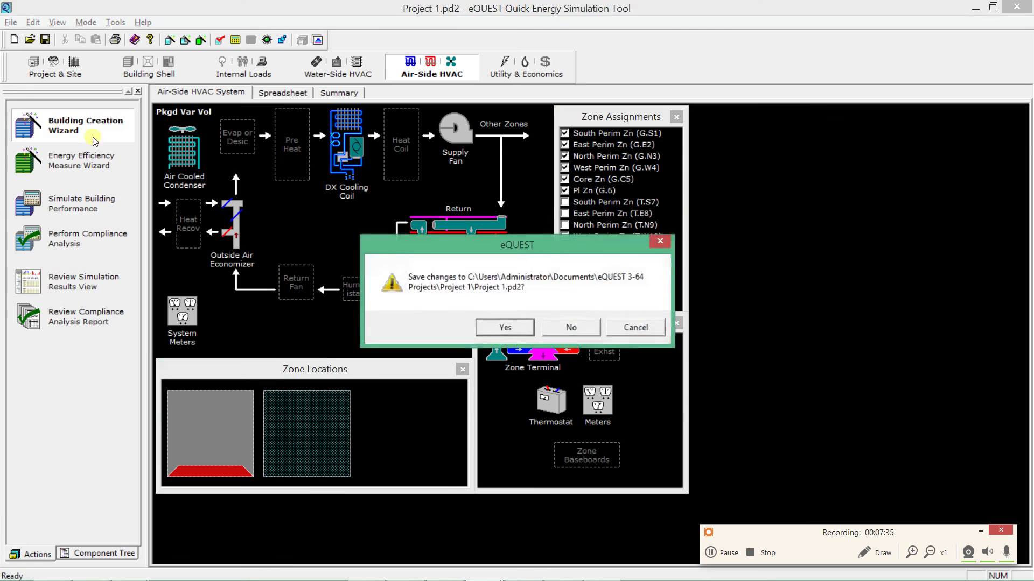
click(513, 329)
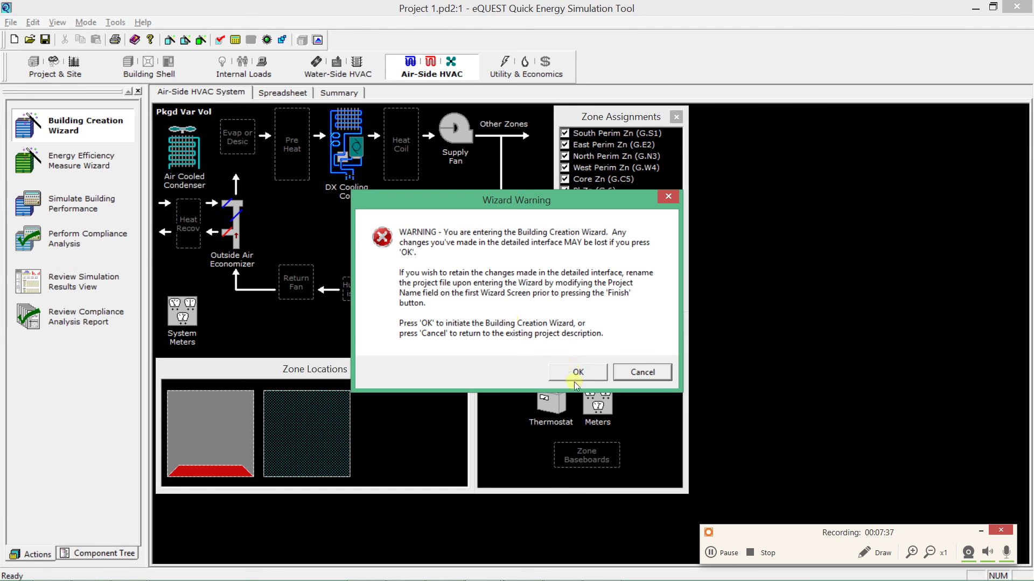
click(574, 378)
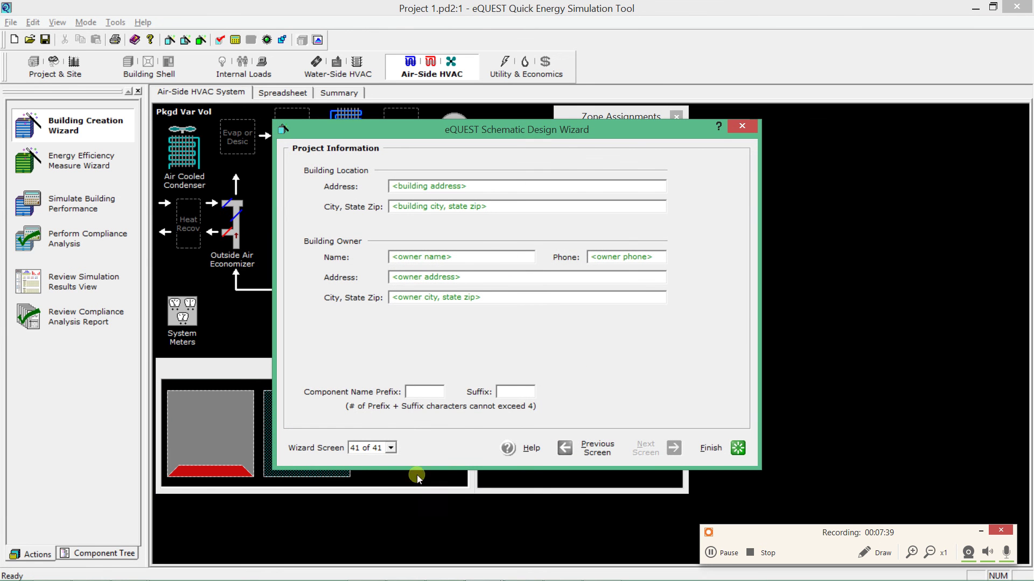
click(391, 448)
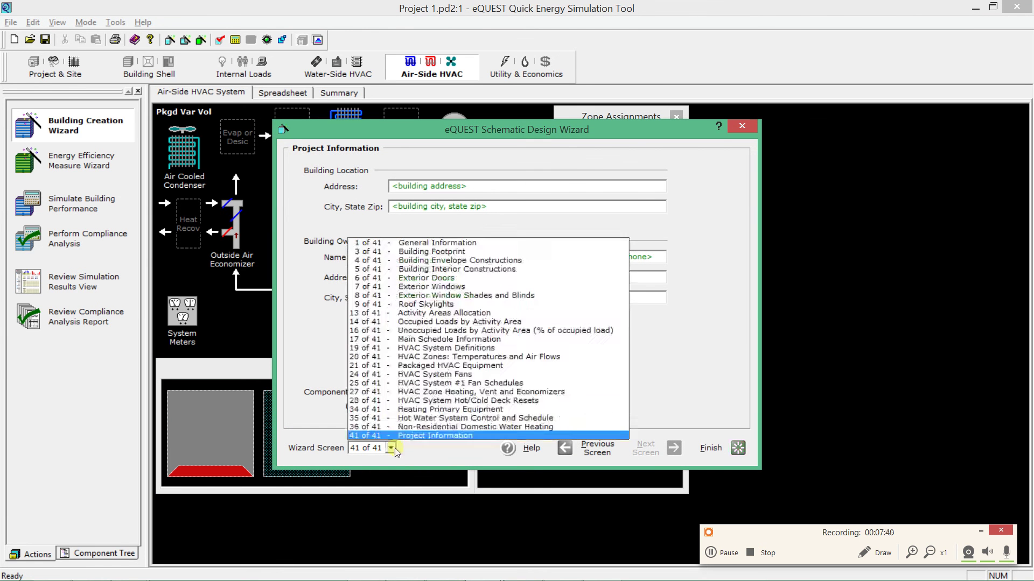
click(420, 349)
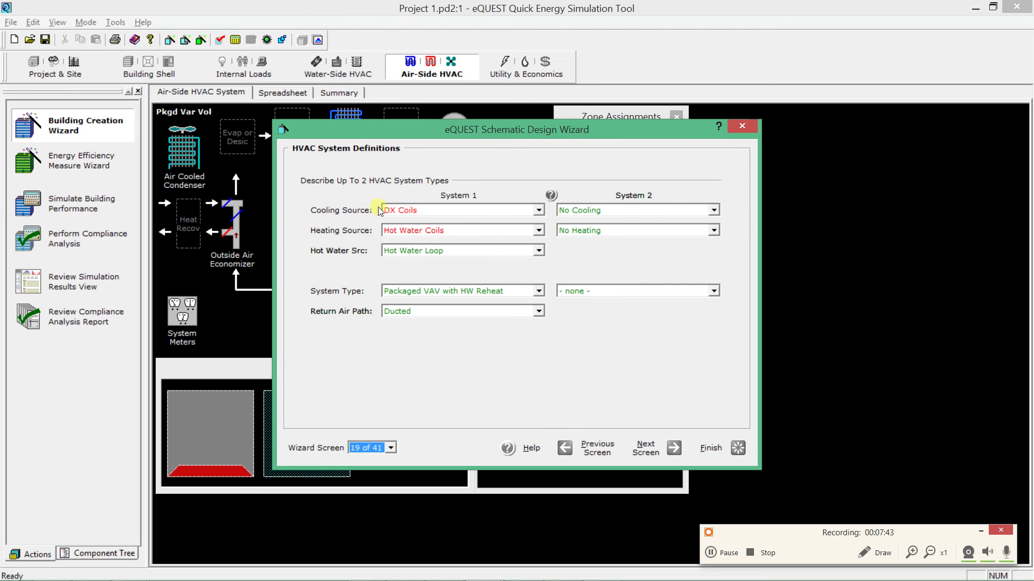
click(516, 211)
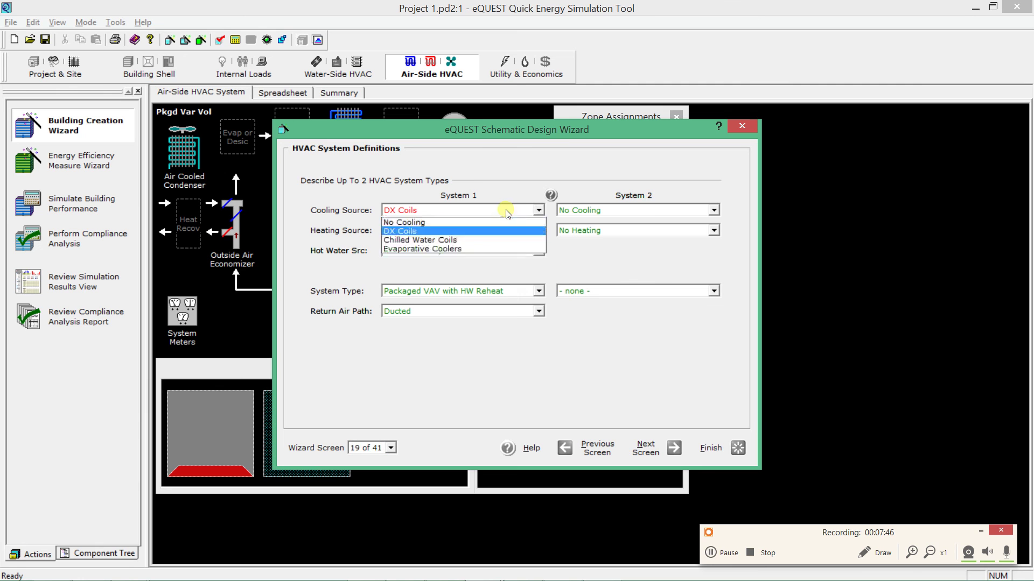
click(412, 245)
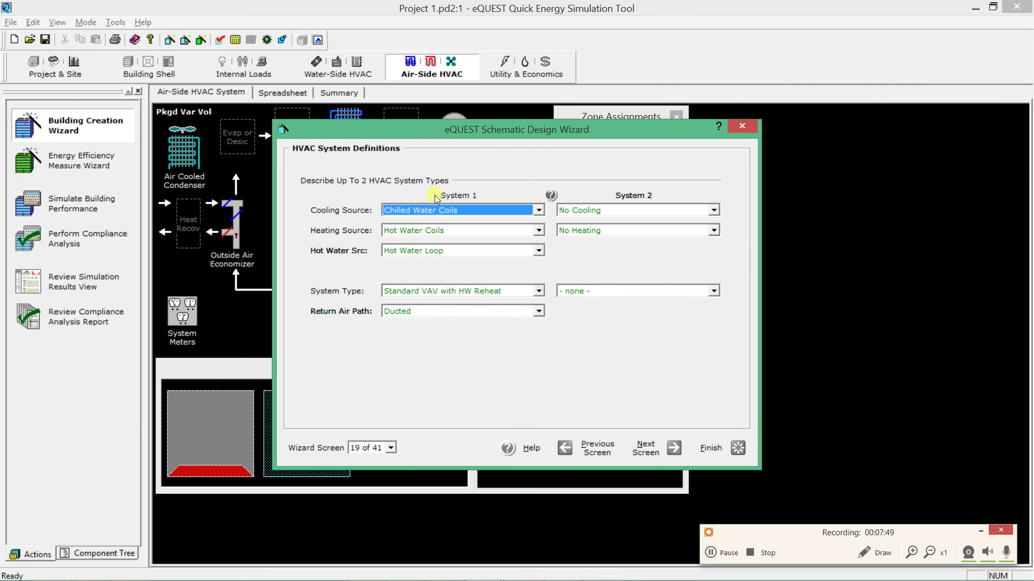
- Step through the fans, fan schedule, economizer and deck reset screens to Cooling Primary Equipment
click(663, 449)
click(663, 449)
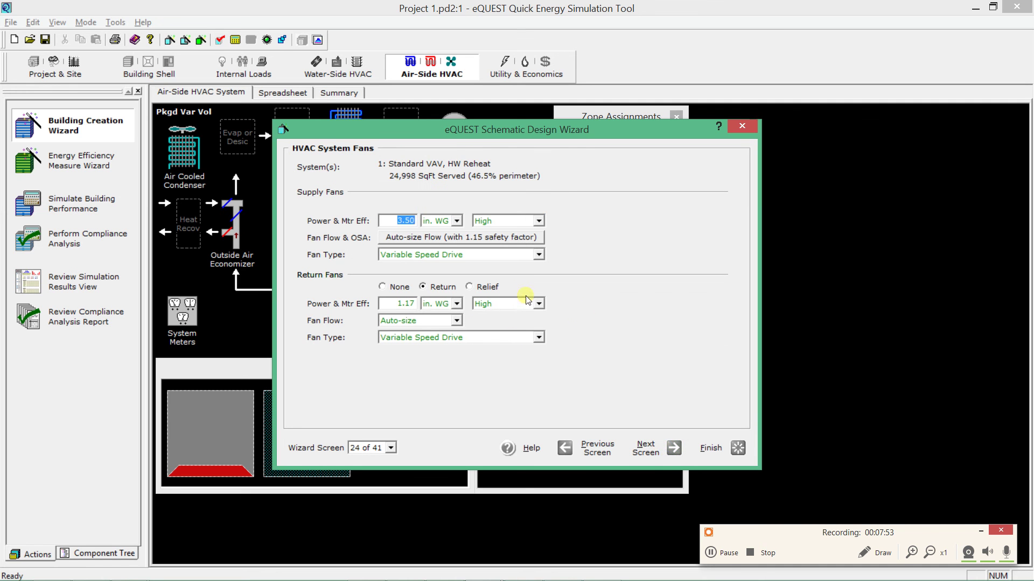
click(654, 450)
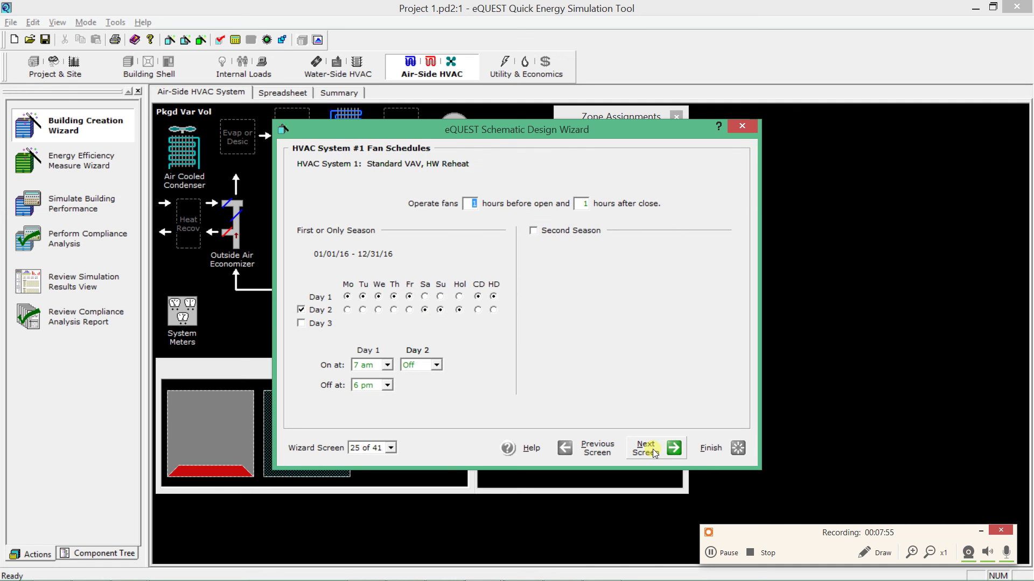
click(652, 449)
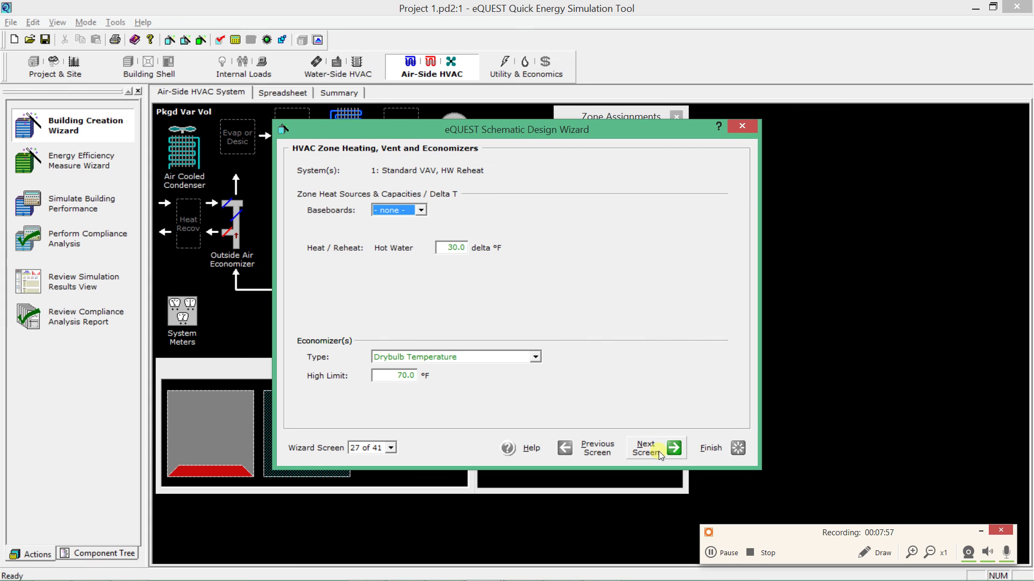
click(660, 451)
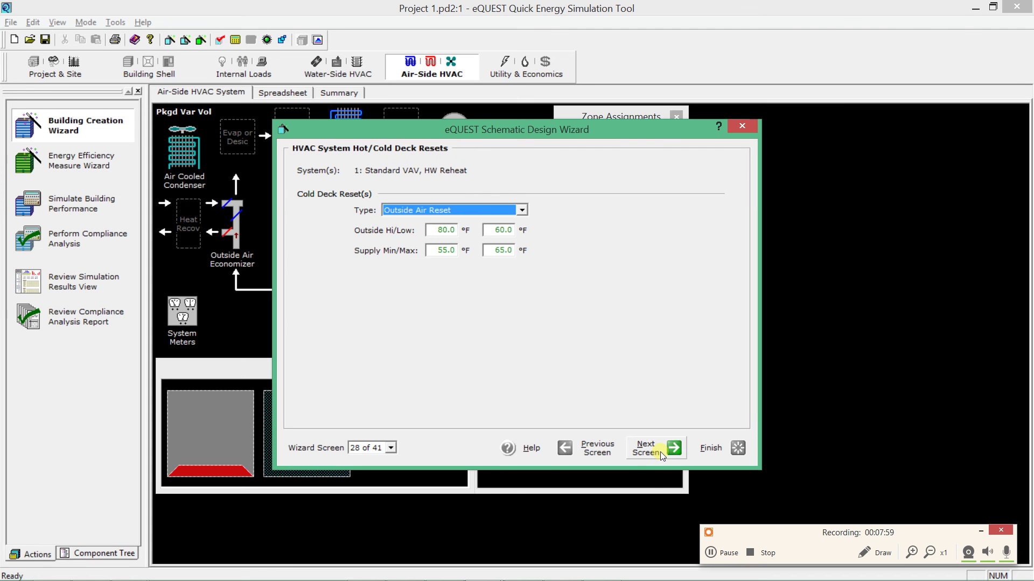
click(662, 451)
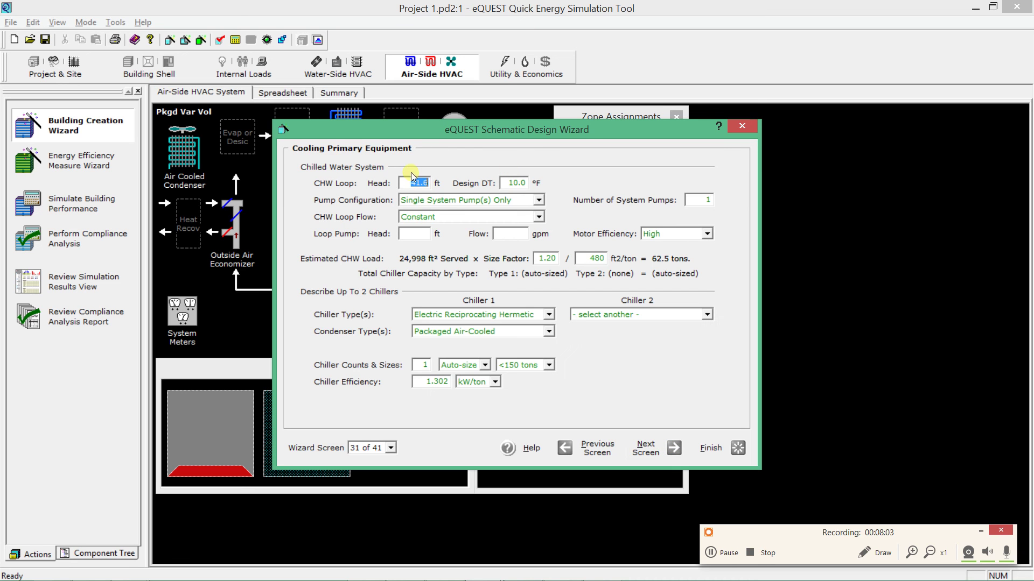
- Give the chilled-water loop system and chiller pumps, variable flow and VSD pump control
click(428, 202)
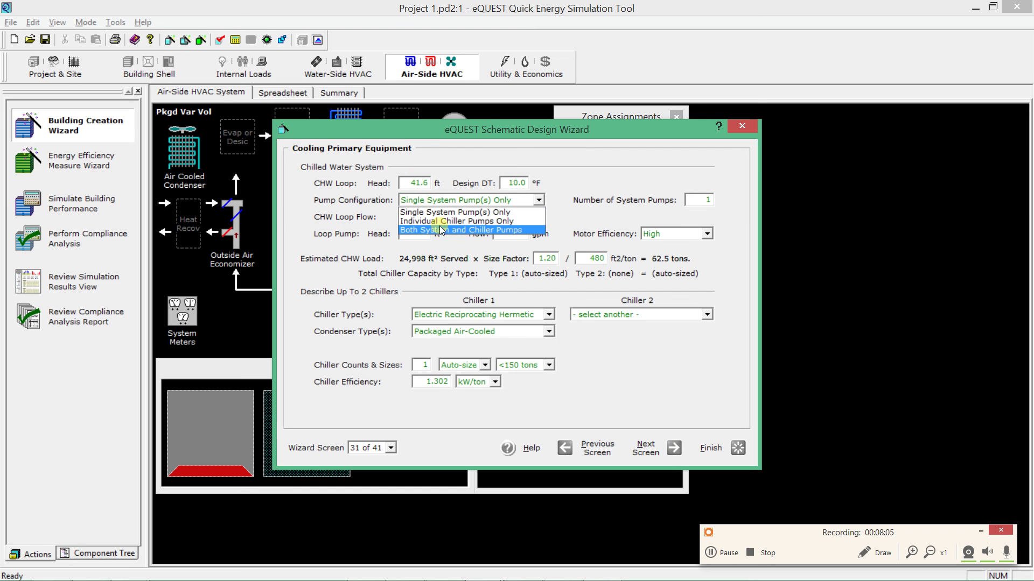
click(462, 231)
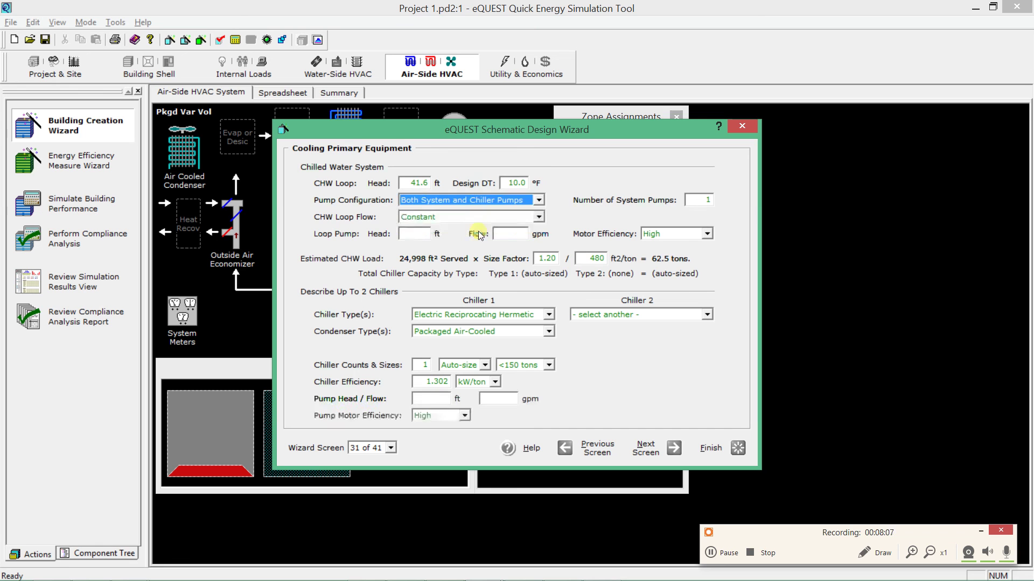
click(451, 218)
click(441, 237)
click(668, 217)
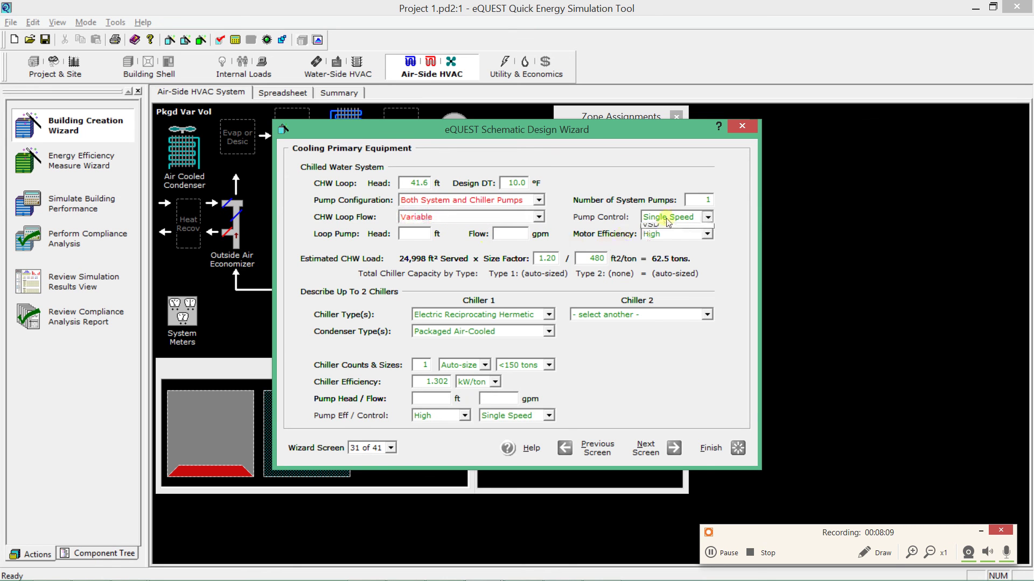
click(655, 247)
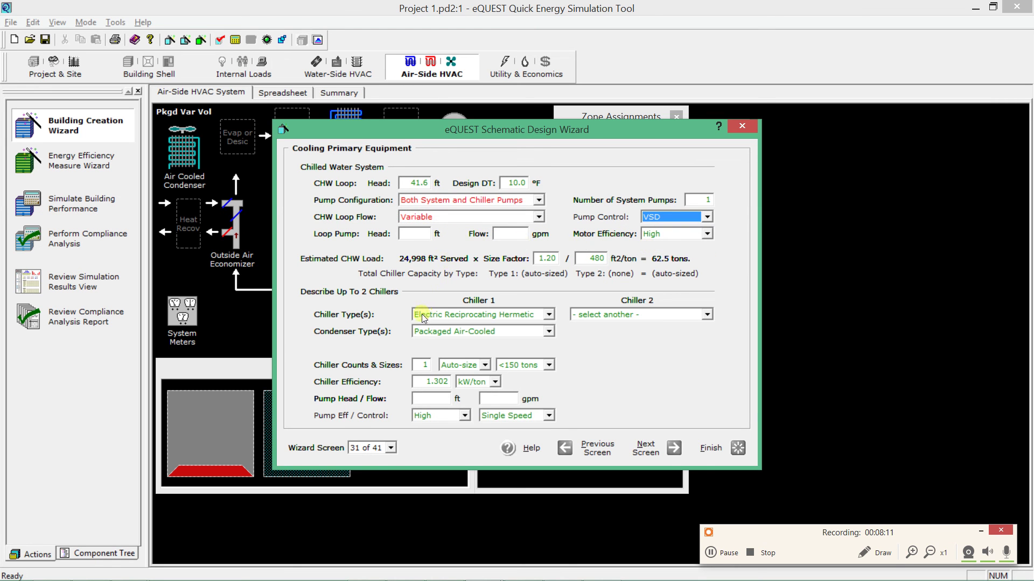
- Keep the reciprocating hermetic chiller, make it water-cooled at 0.5 kW/ton with single-speed pumps
click(459, 317)
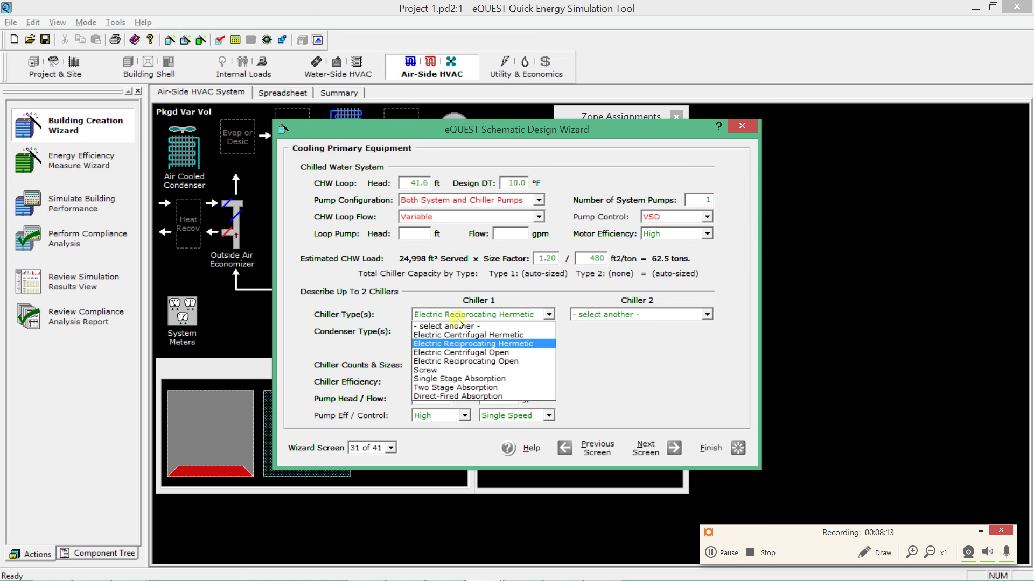
click(458, 320)
click(460, 332)
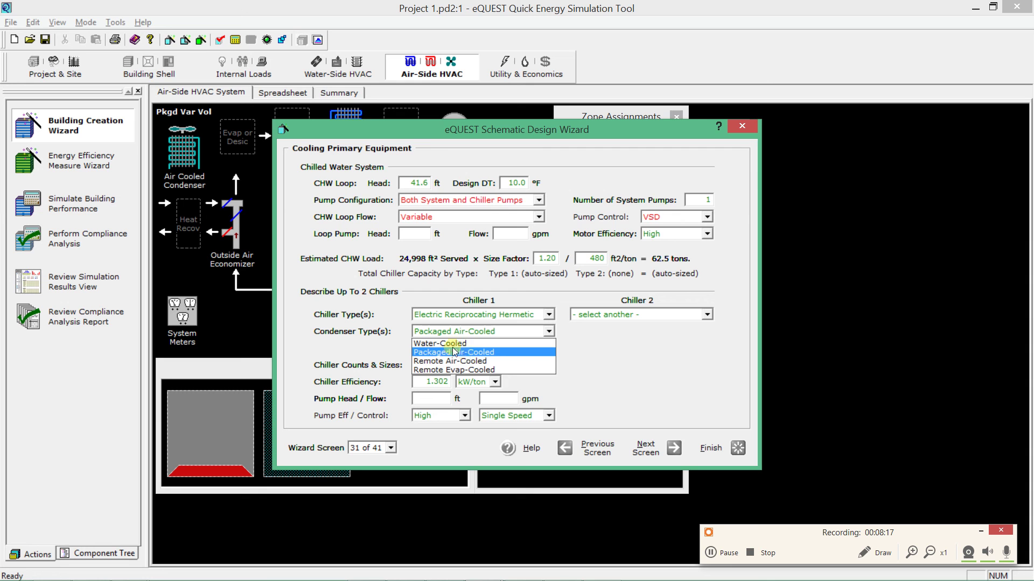
click(453, 344)
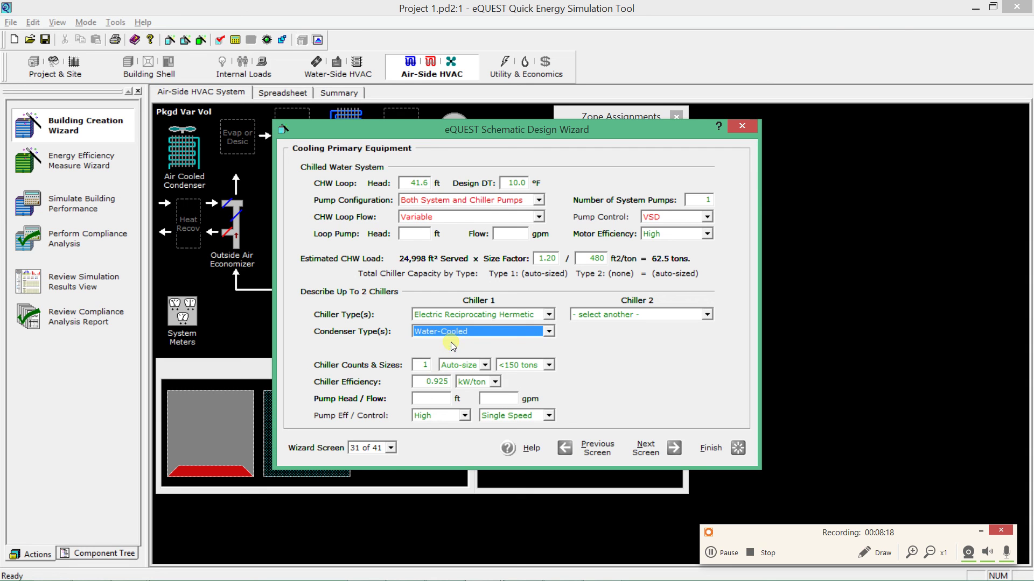
click(425, 385)
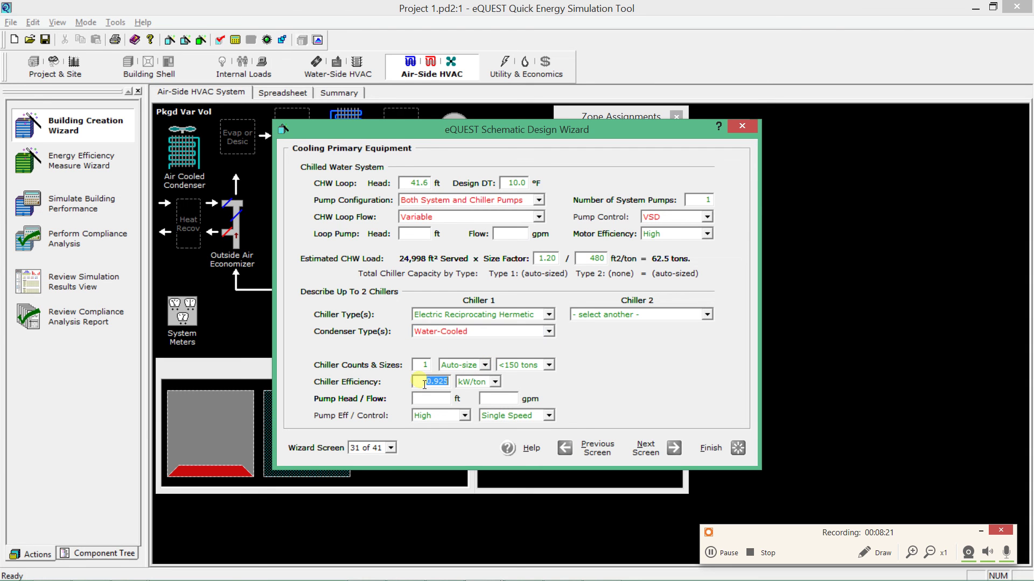
text(.5)
click(496, 416)
click(503, 415)
click(644, 450)
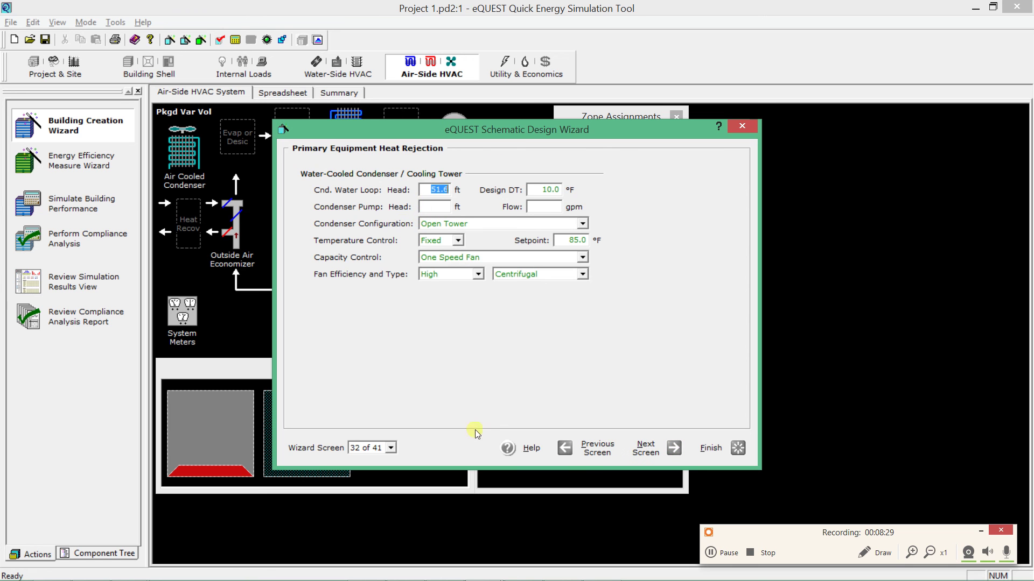
- Try a Packaged Air-Cooled condenser on the chiller and compare the following page
click(581, 458)
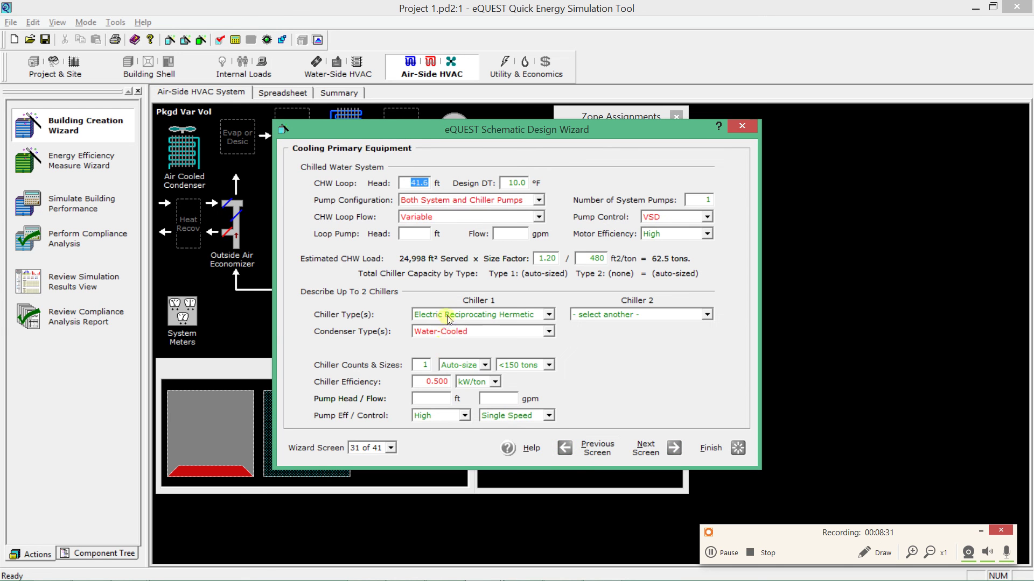
click(459, 332)
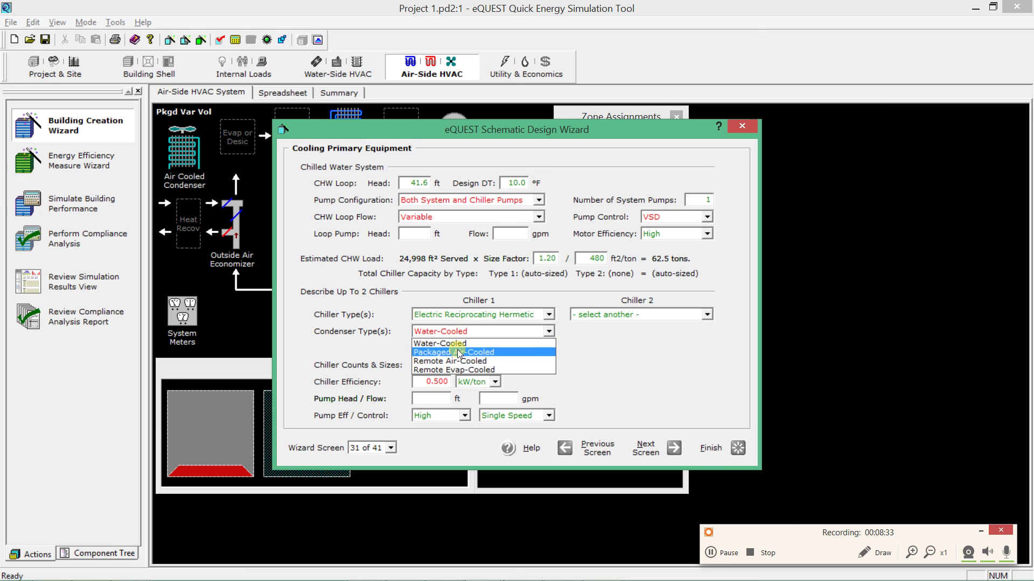
click(481, 352)
click(649, 448)
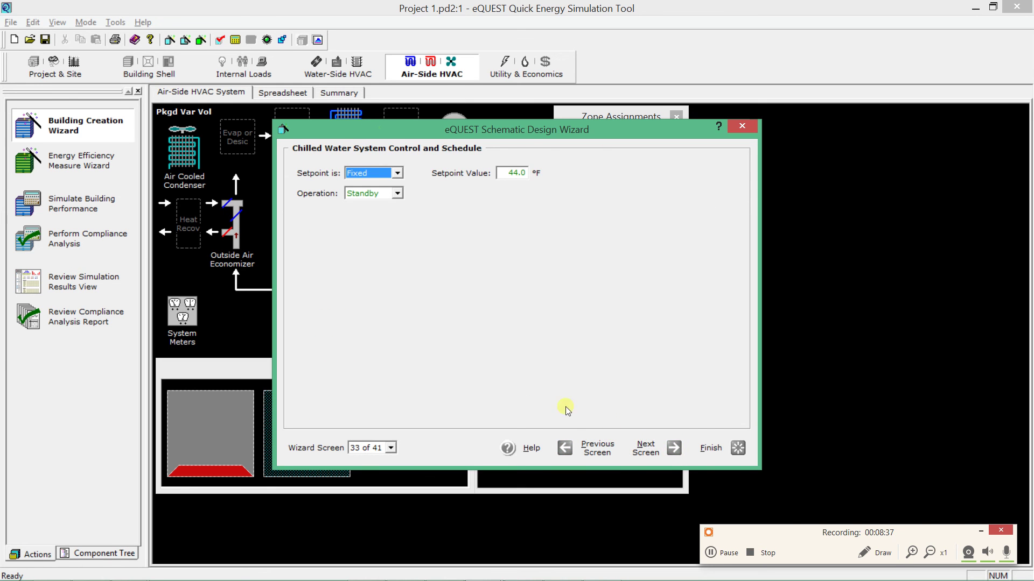
click(596, 448)
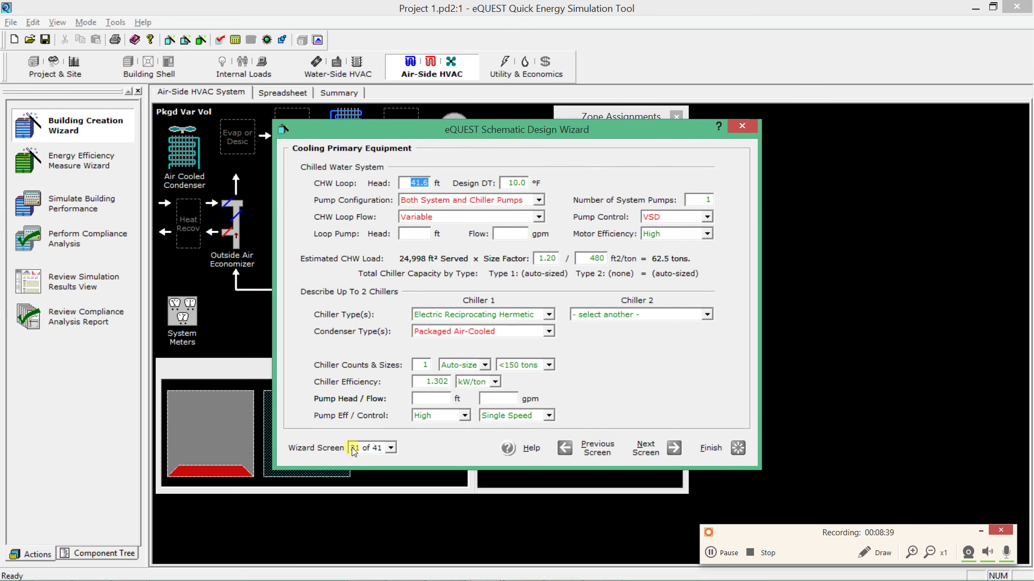
click(653, 454)
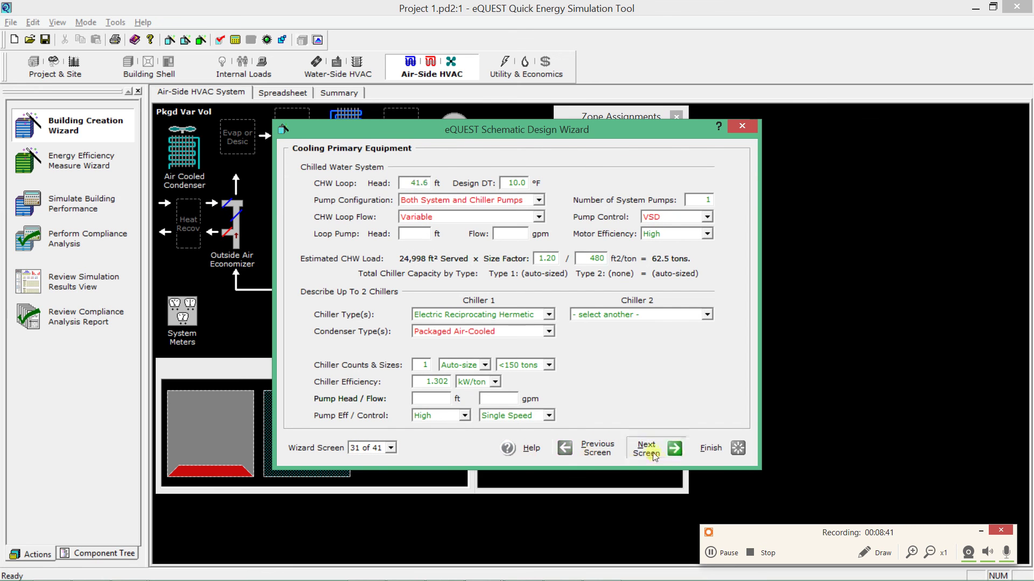
- Switch the condenser back to Water-Cooled, leaving efficiency at 0.925 kW/ton
click(593, 448)
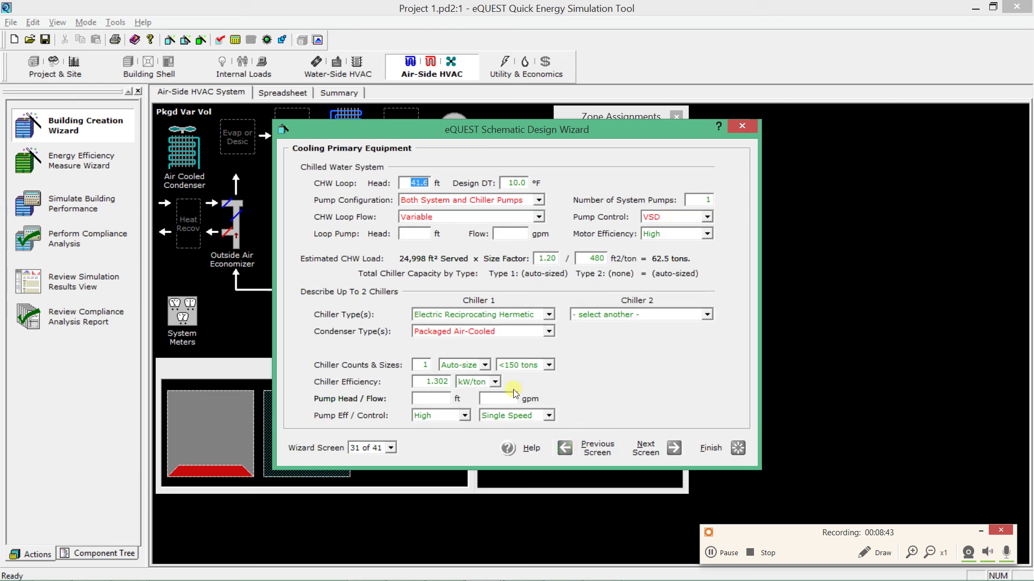
click(462, 331)
click(439, 343)
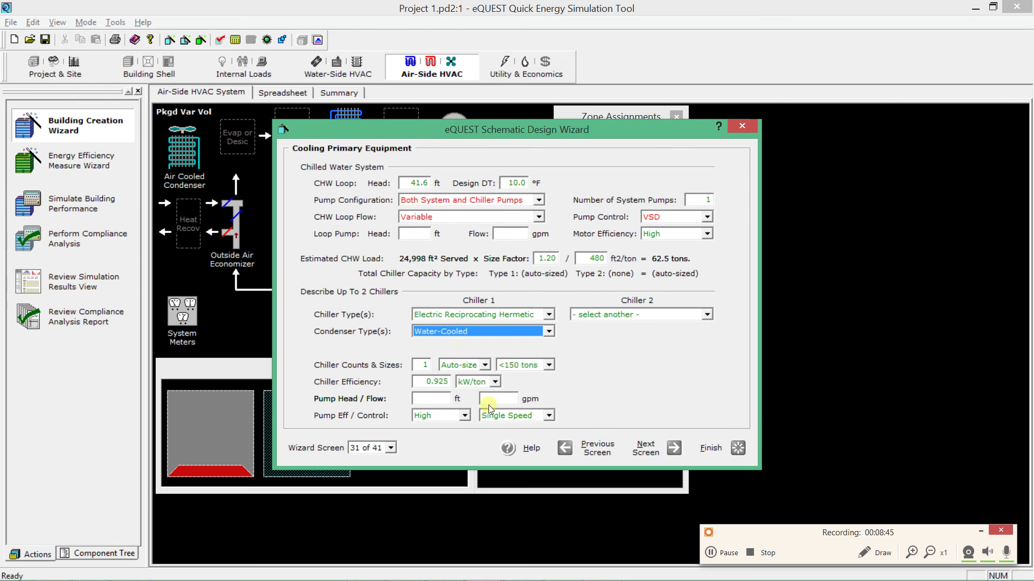
click(646, 448)
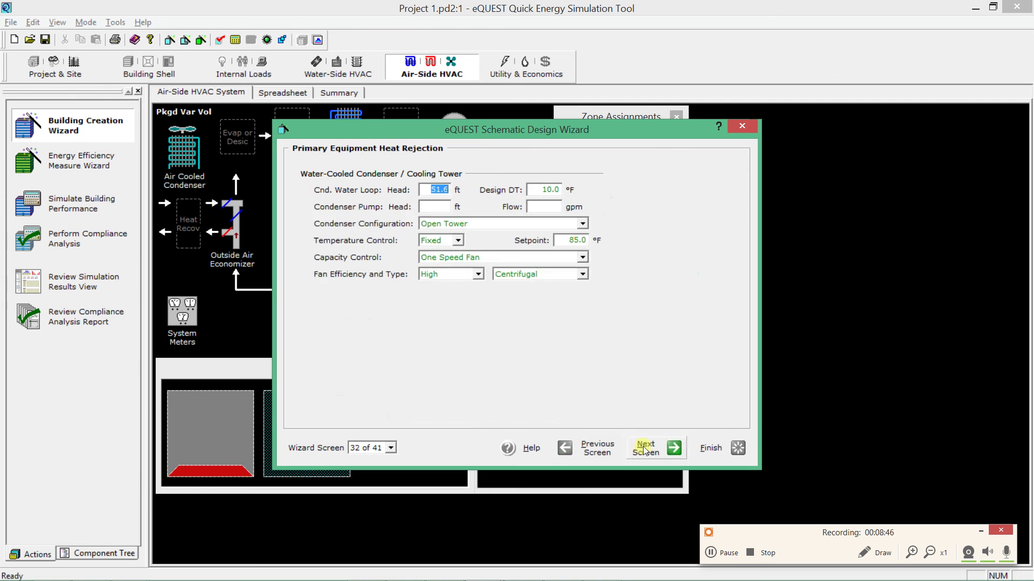
- Give the open tower a Variable Speed Fan, keeping Centrifugal fan type and High efficiency
click(391, 447)
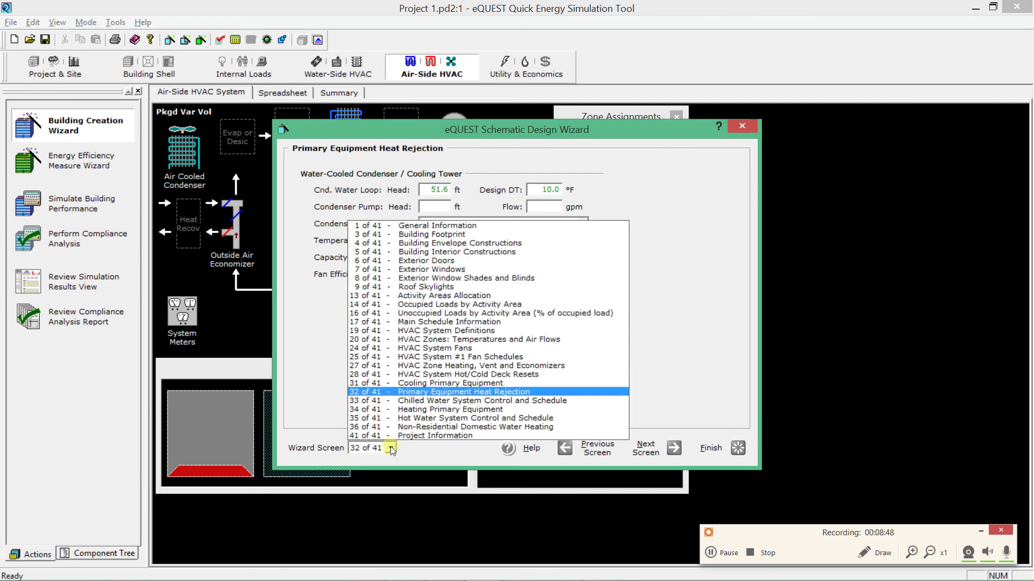
click(419, 393)
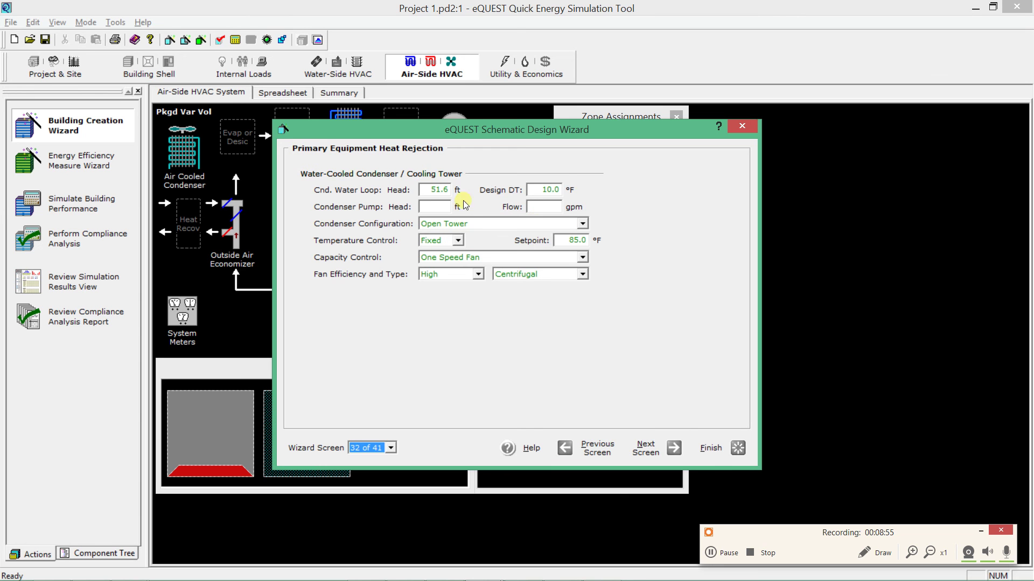
click(461, 223)
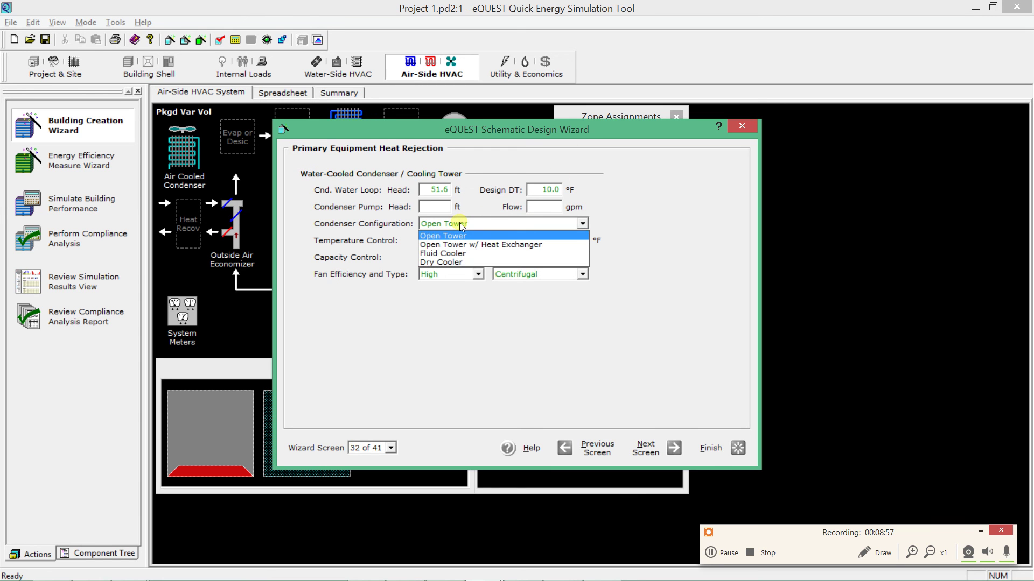
click(460, 222)
click(462, 258)
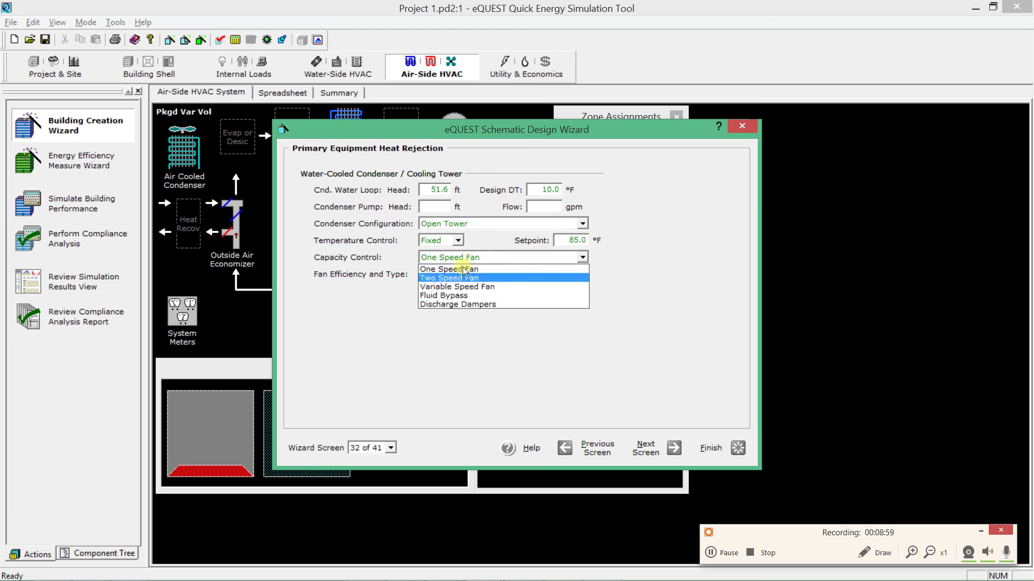
click(455, 289)
click(526, 276)
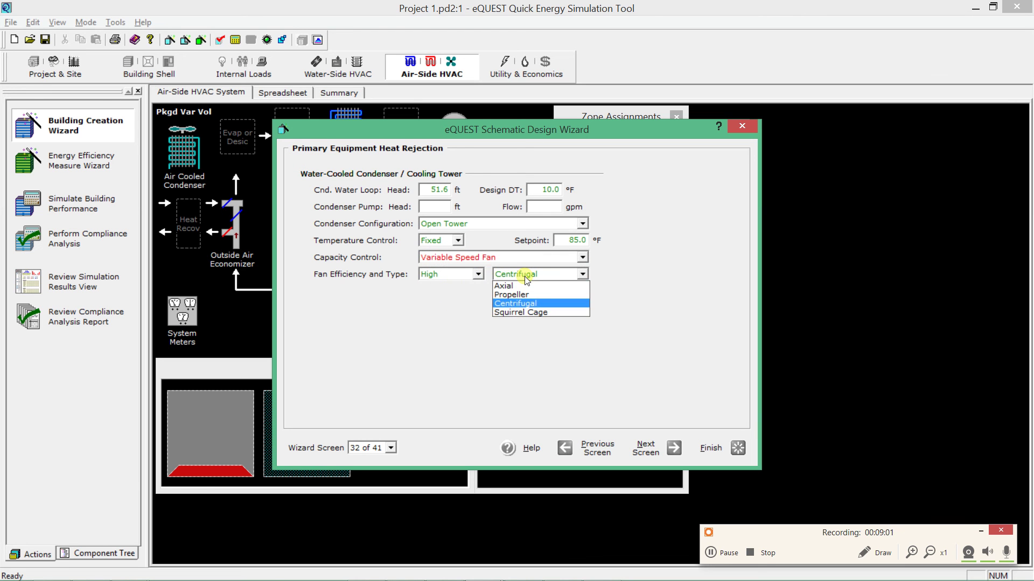
click(527, 277)
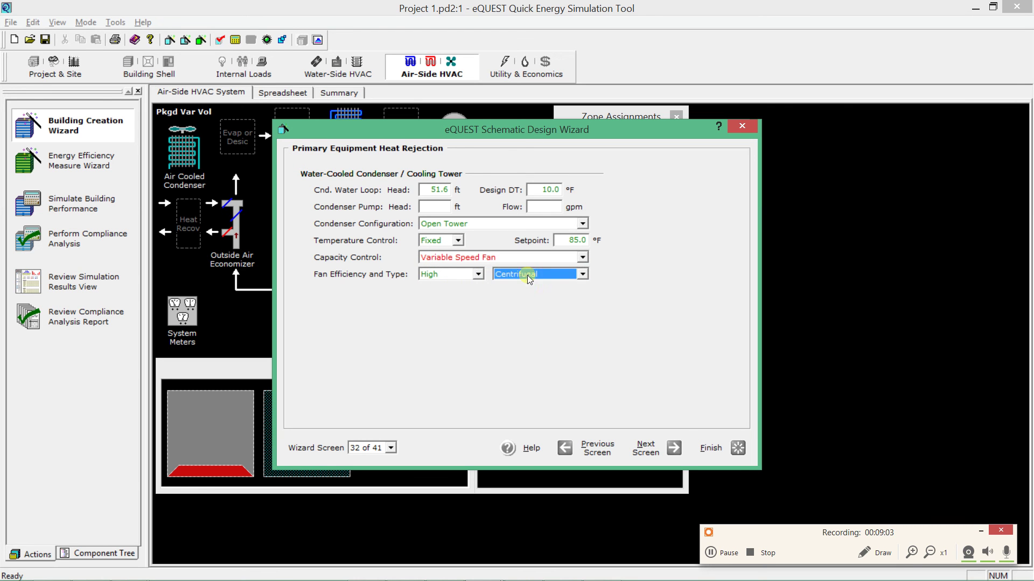
click(461, 274)
click(460, 275)
click(456, 225)
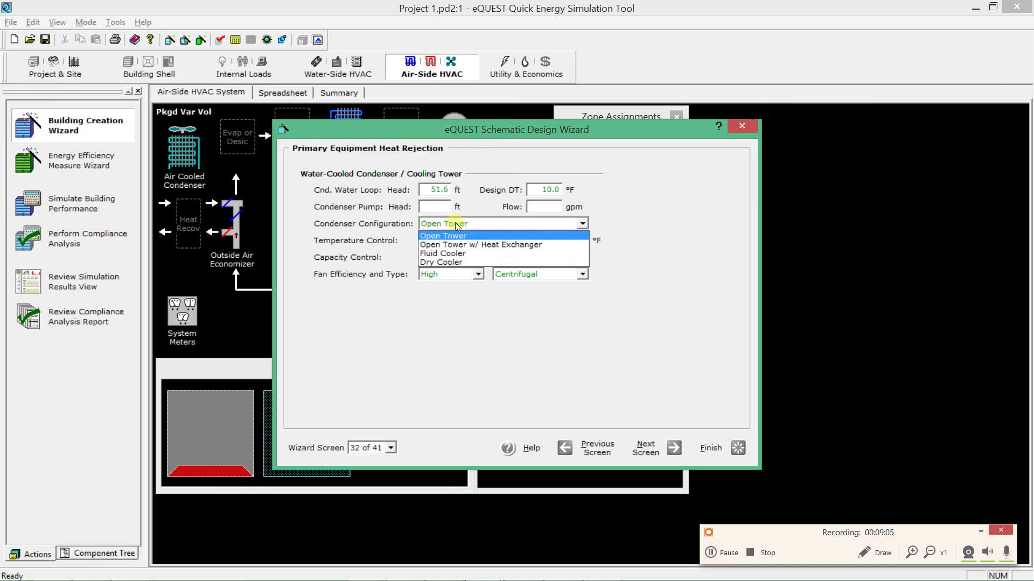
click(455, 225)
- Step through the chilled water, heating, hot water and DHW pages and apply the wizard
click(648, 450)
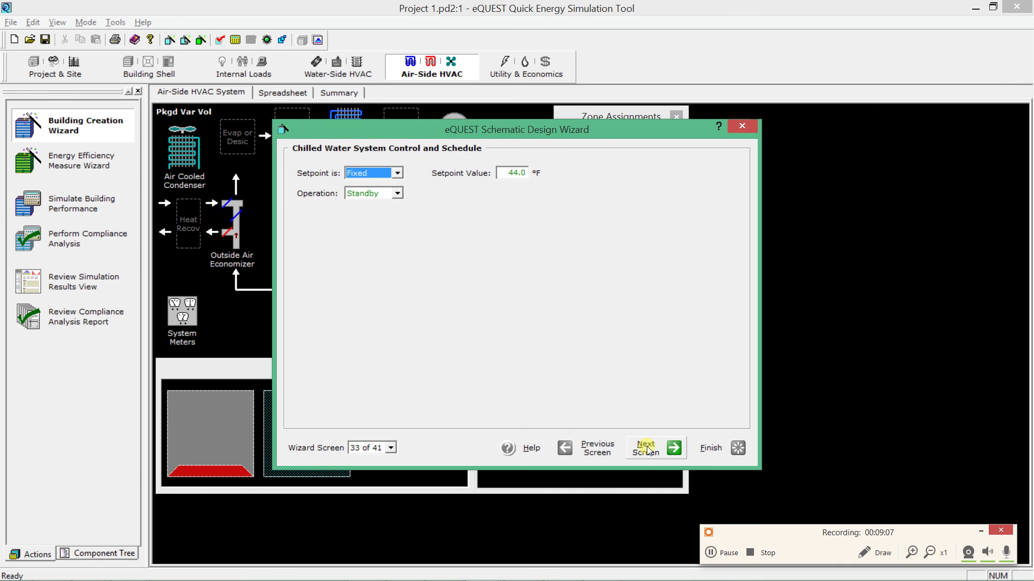
click(648, 450)
click(648, 450)
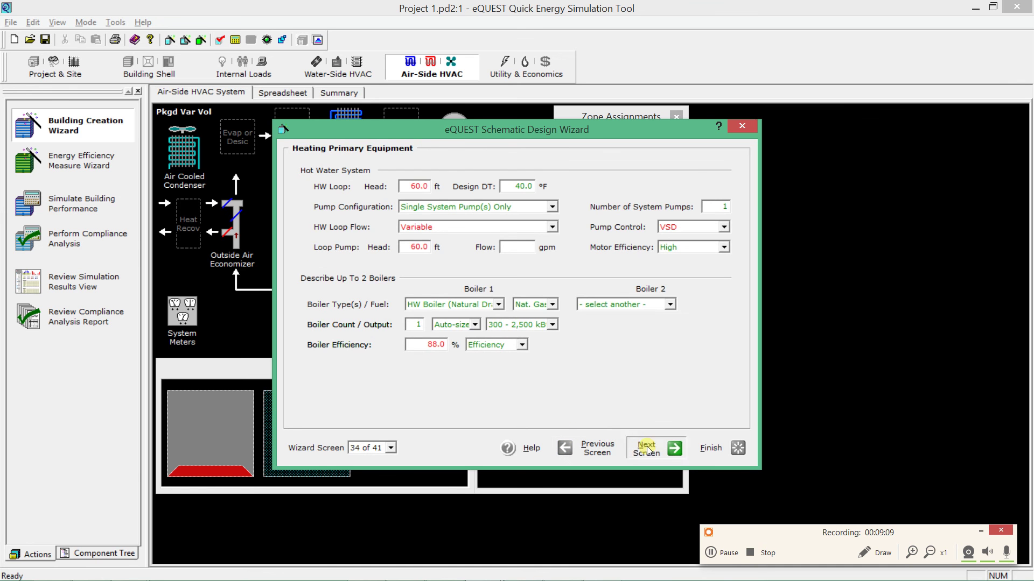
click(647, 450)
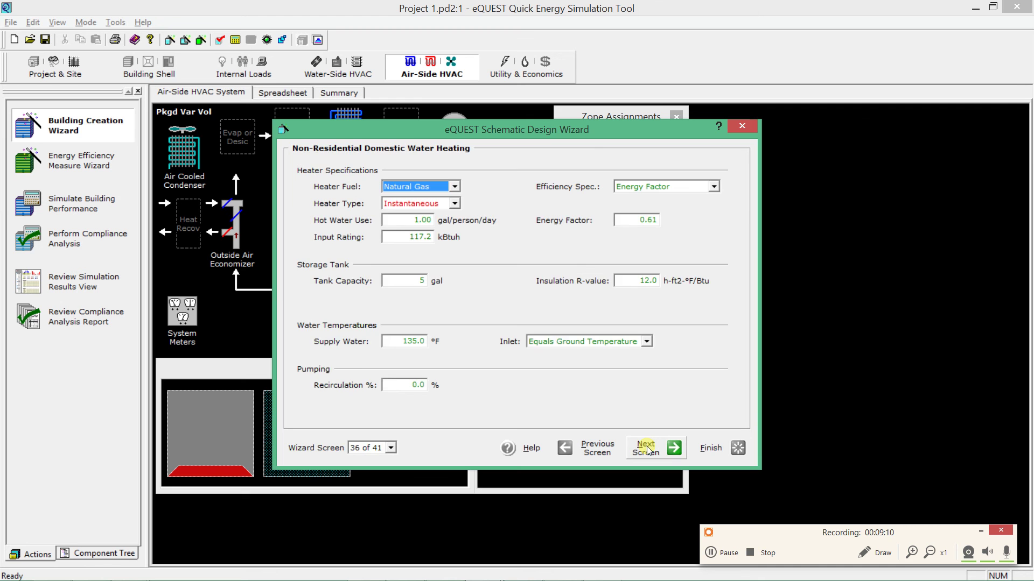
click(722, 450)
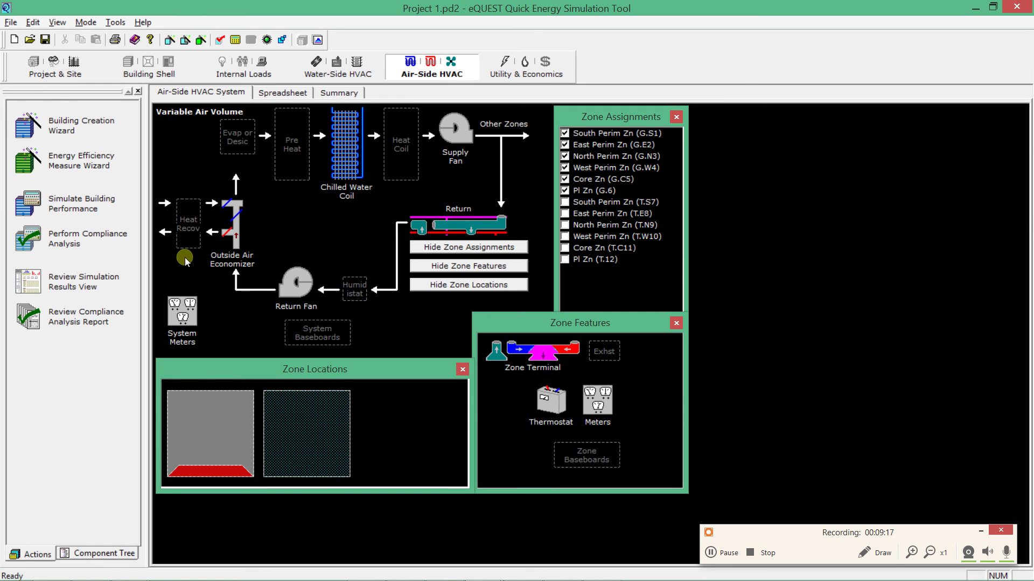
- Open the Component Tree and the Water-Side HVAC plant equipment view
click(125, 554)
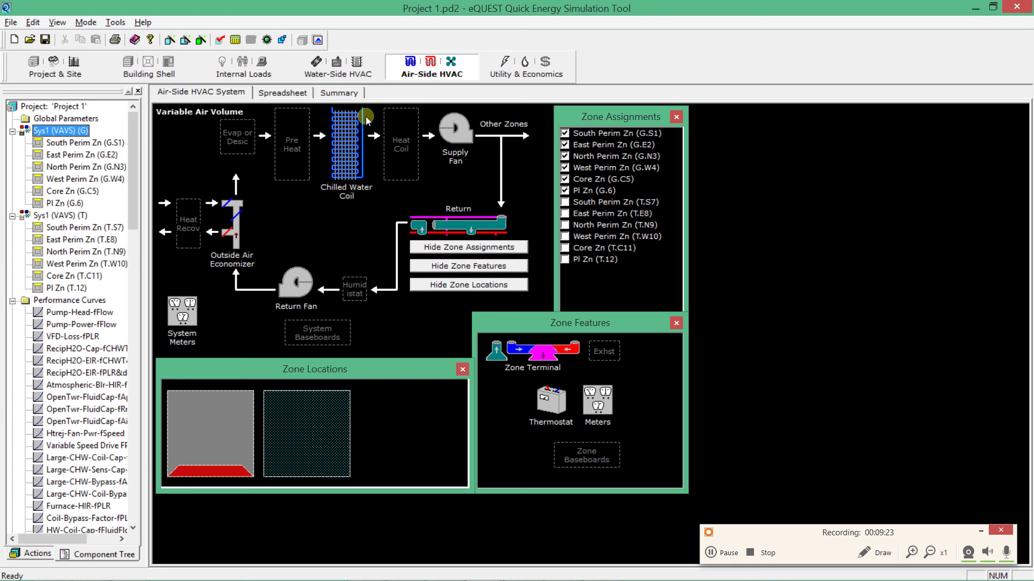
click(346, 71)
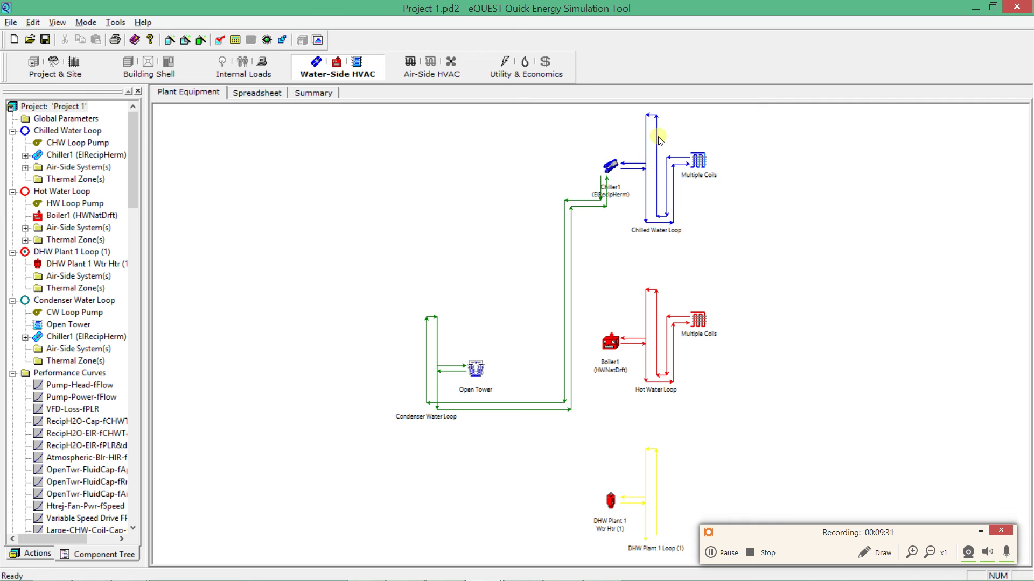
- Inspect the Chilled Water Loop serving Sys1 (VAVS) (G) and (T), then the DHW Plant 1 heater
click(657, 230)
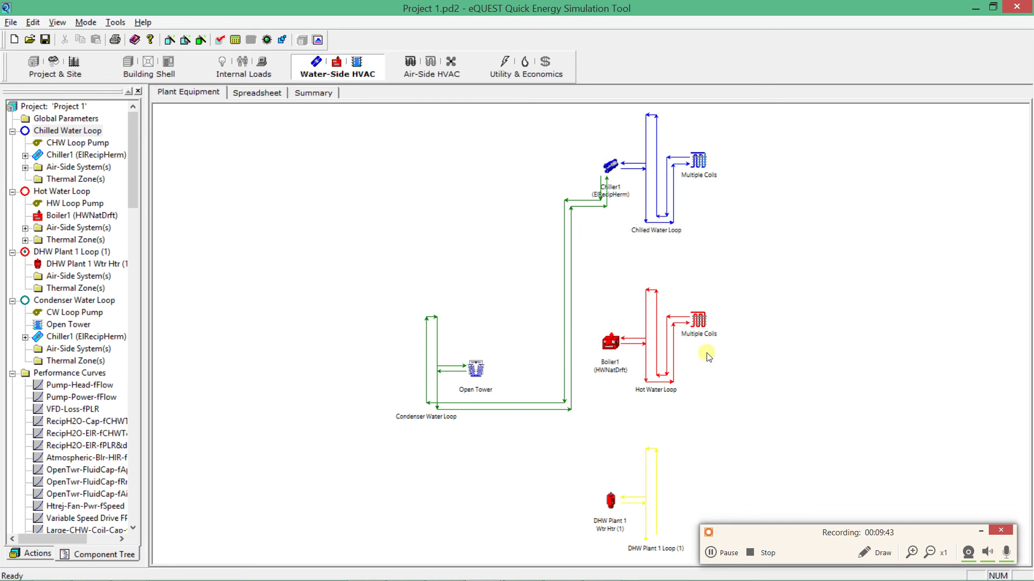
click(700, 321)
click(610, 500)
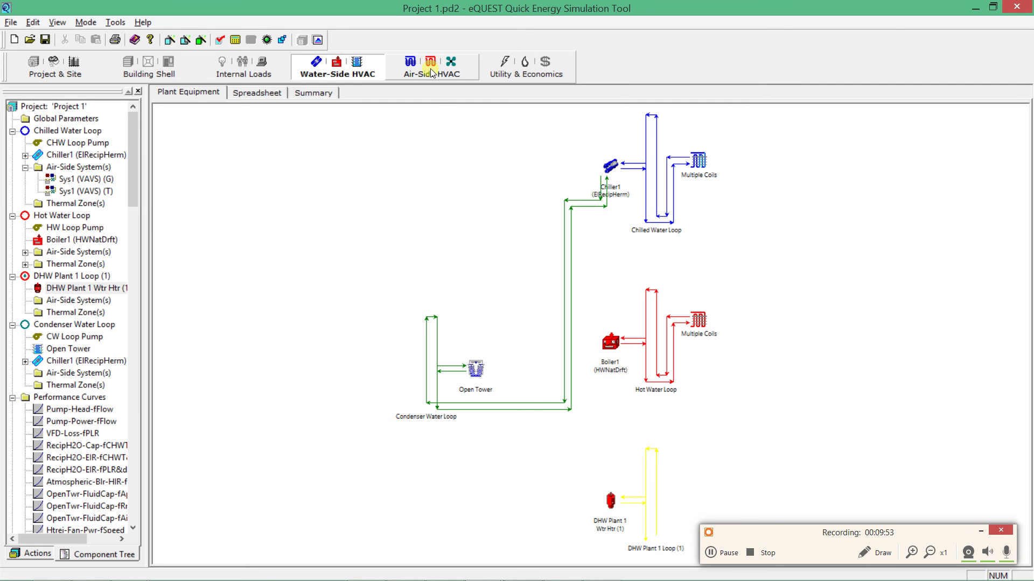
- Return to the Air-Side HVAC view of the chilled-water VAV system and open the Tools menu for the Schematic Design Wizard
click(431, 68)
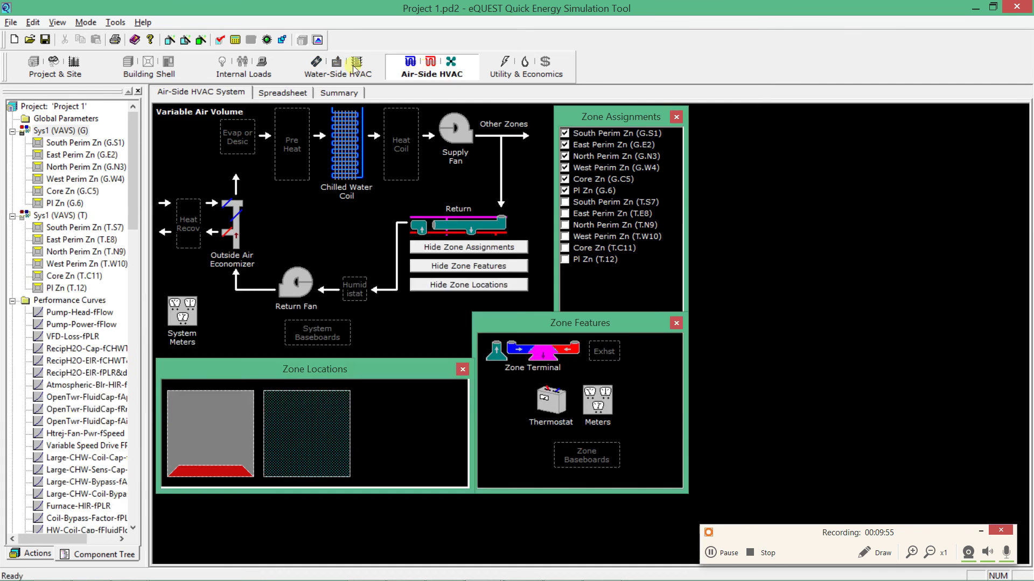
click(425, 72)
click(112, 22)
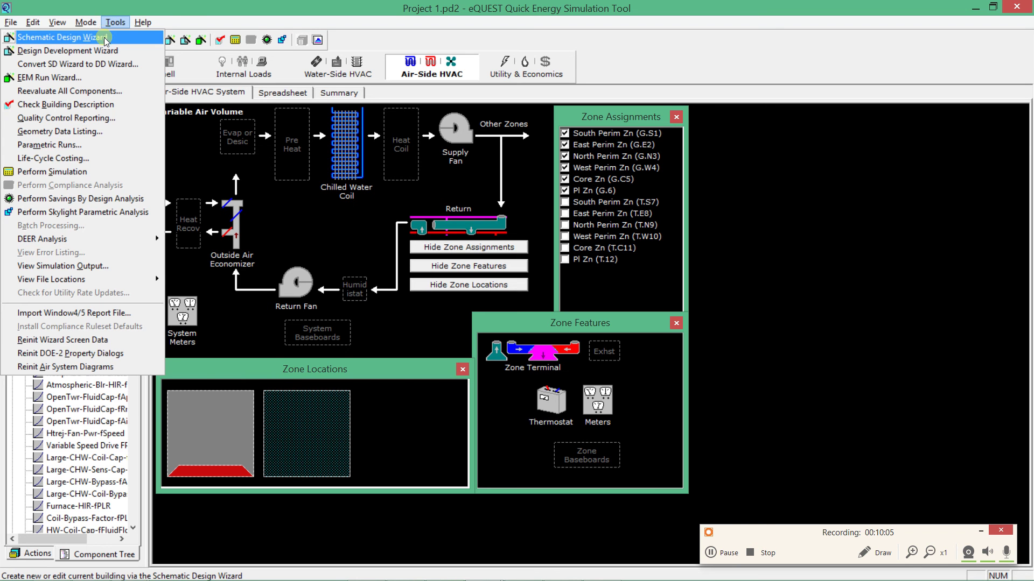